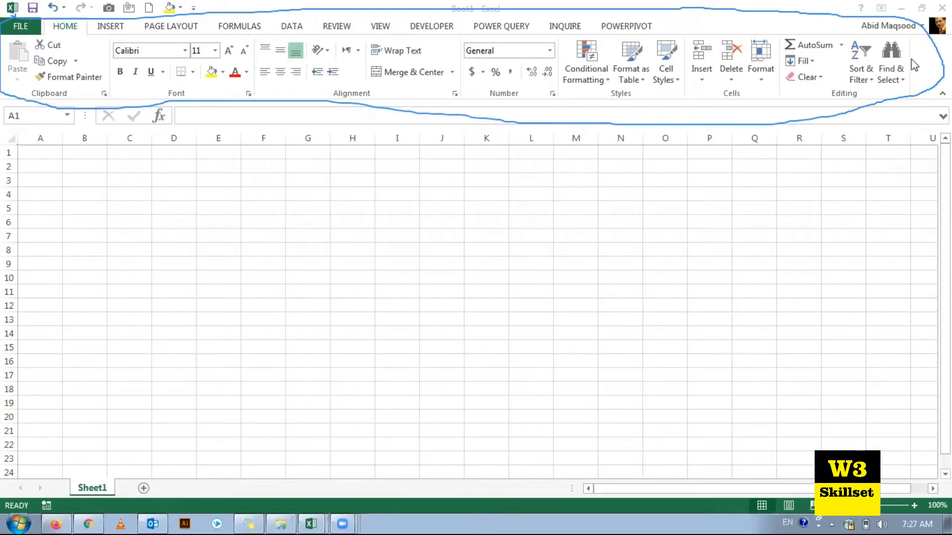
Step: Look through the Insert, Page Layout and Formulas commands on the ribbon
{"action": "left_click", "coordinate": [103, 29]}
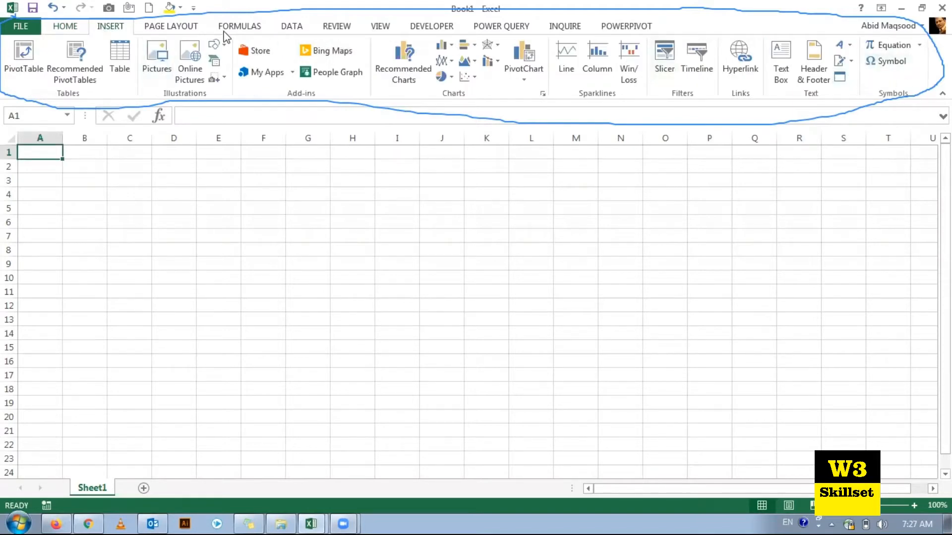
{"action": "left_click", "coordinate": [171, 28]}
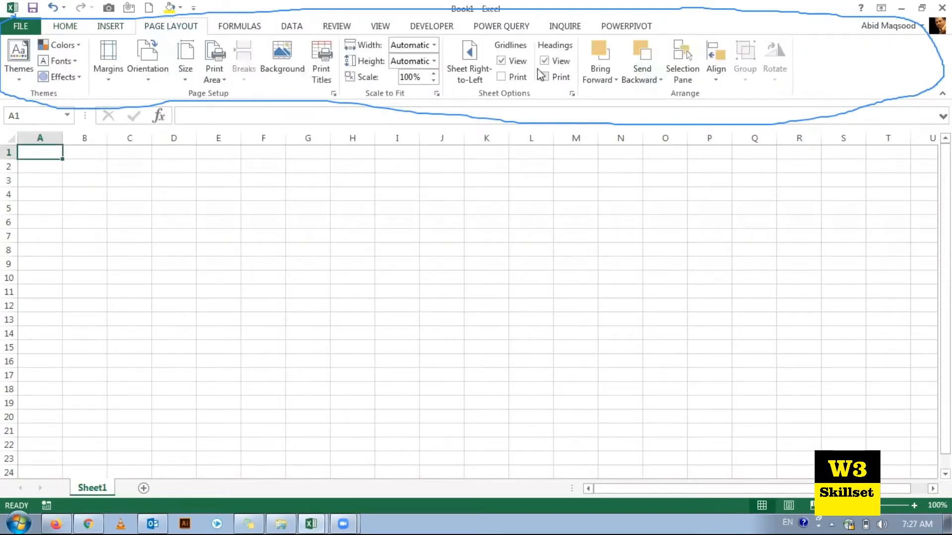
{"action": "left_click", "coordinate": [253, 29]}
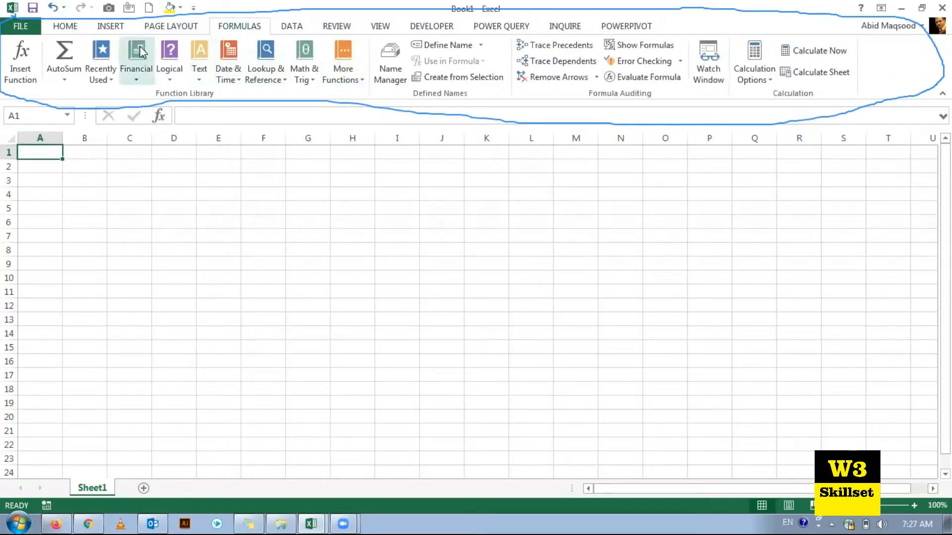
Step: Open the settings for customizing the ribbon and move the dialog clear of the sheet's edge
{"action": "right_click", "coordinate": [916, 67]}
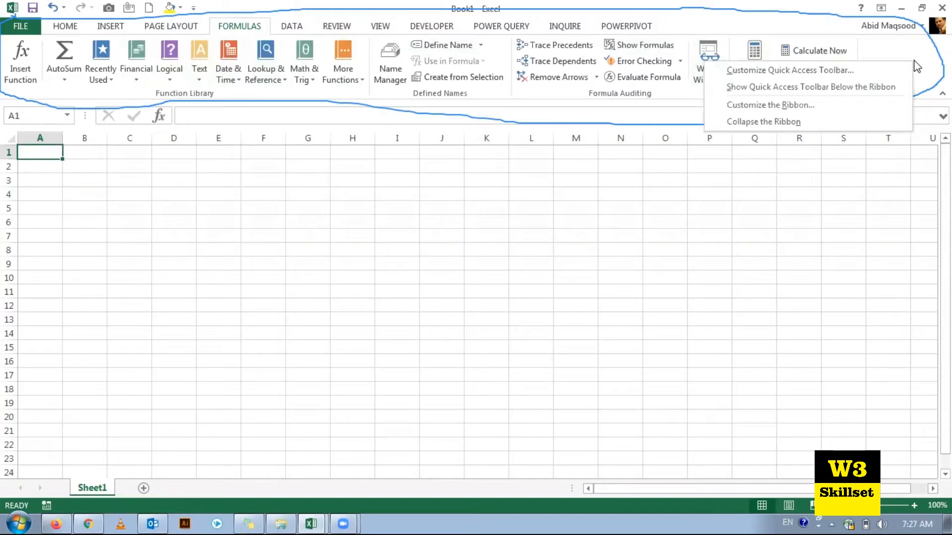
{"action": "left_click", "coordinate": [766, 105]}
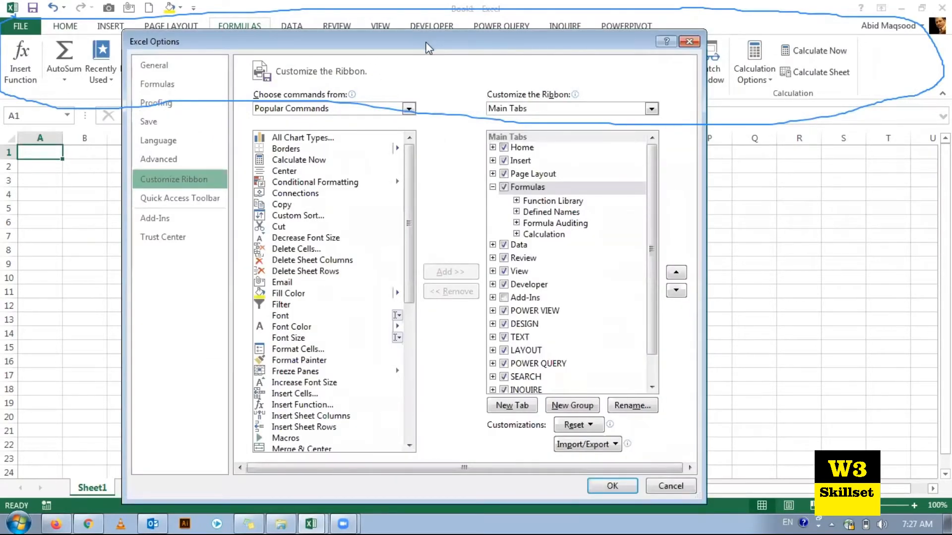
{"action": "left_click_drag", "start_coordinate": [427, 48], "coordinate": [475, 40]}
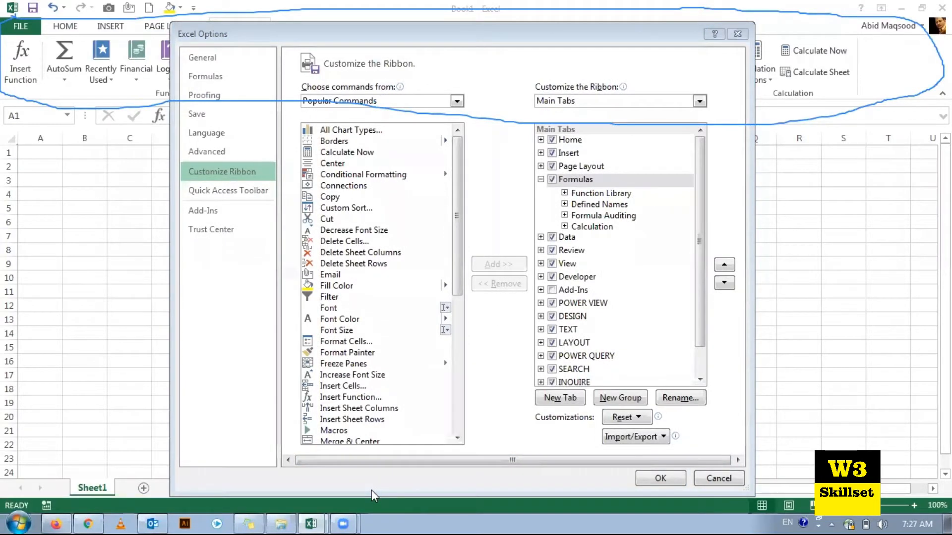
{"action": "left_click_drag", "start_coordinate": [532, 127], "coordinate": [557, 125]}
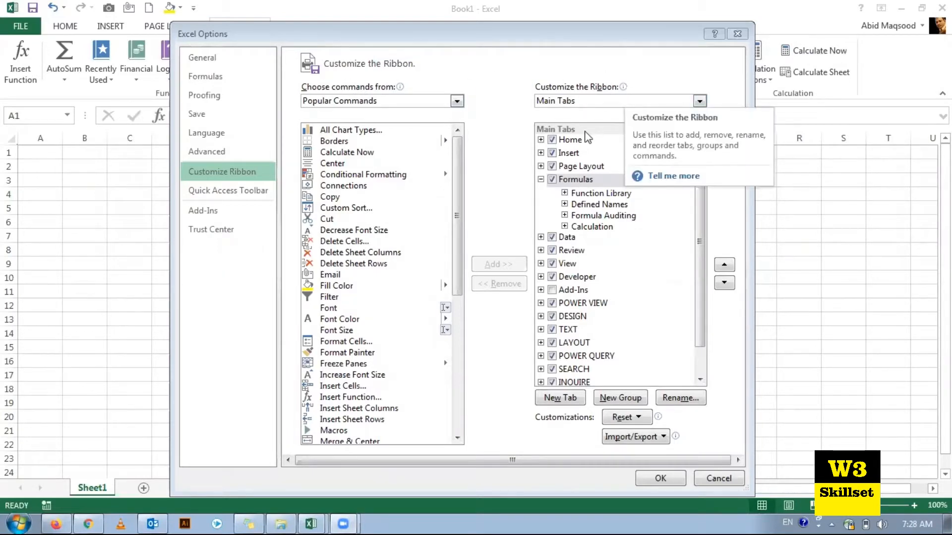
Step: Examine the ribbon's tab lists for All Tabs, Main Tabs and Tool Tabs, and return to Main Tabs
{"action": "left_click", "coordinate": [606, 101]}
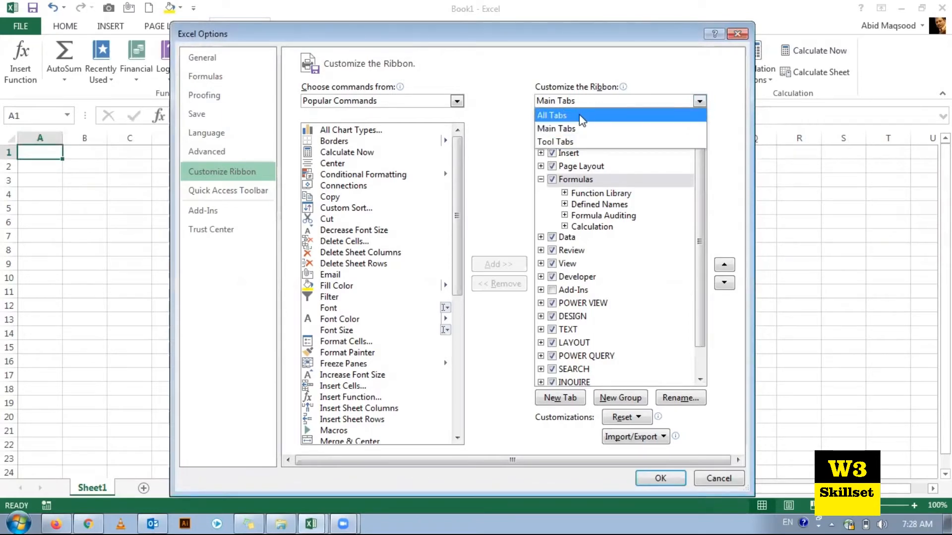
{"action": "left_click", "coordinate": [573, 128]}
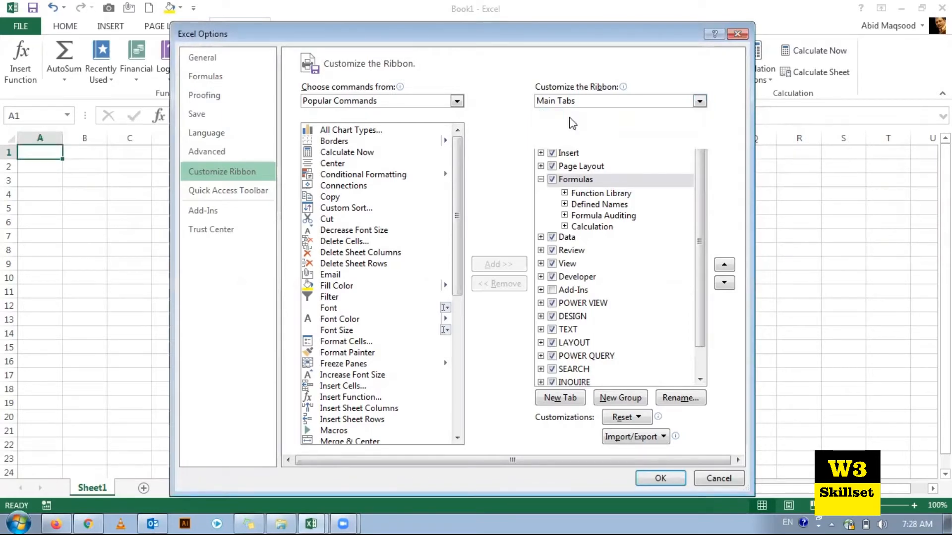
{"action": "left_click_drag", "start_coordinate": [700, 204], "coordinate": [699, 151]}
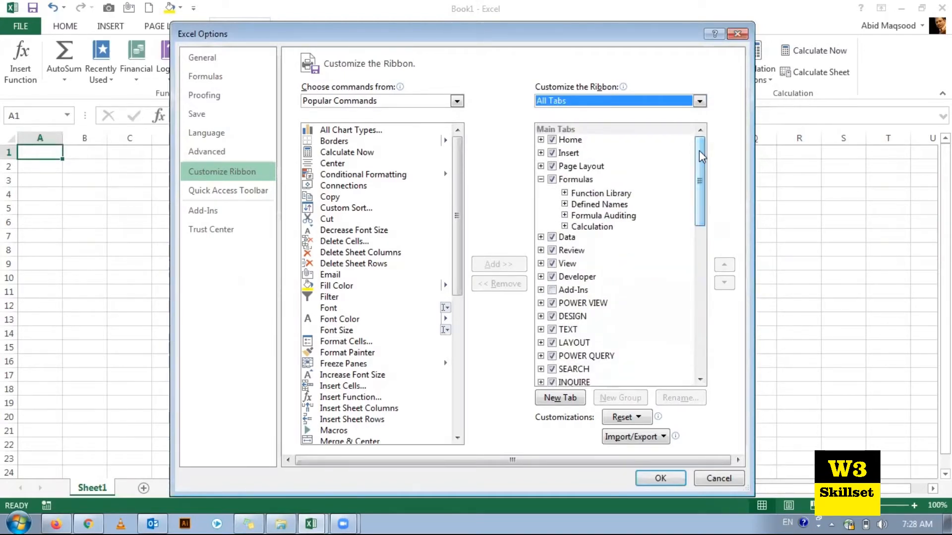
{"action": "left_click", "coordinate": [577, 102]}
{"action": "left_click", "coordinate": [569, 130]}
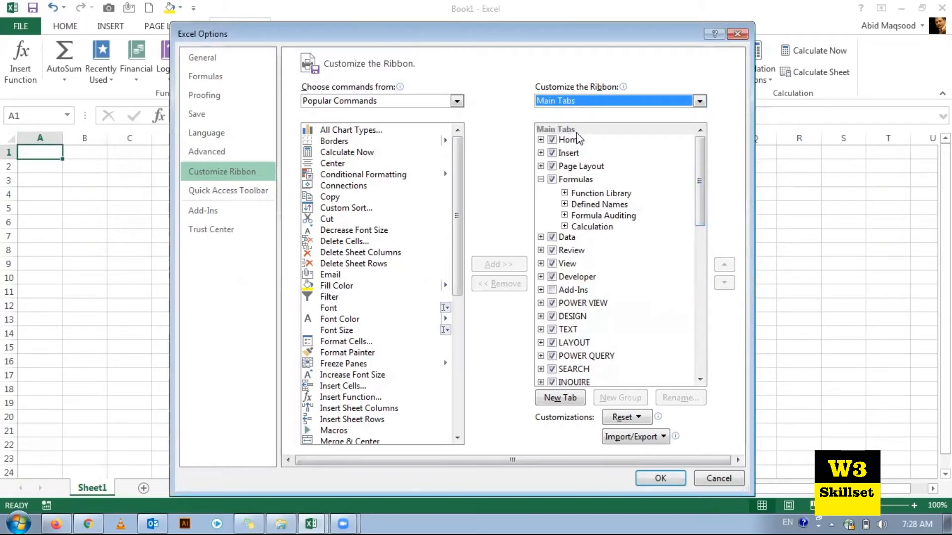
{"action": "scroll", "coordinate": [709, 257], "scroll_direction": "down", "scroll_amount": 1}
{"action": "scroll", "coordinate": [707, 248], "scroll_direction": "up", "scroll_amount": 1}
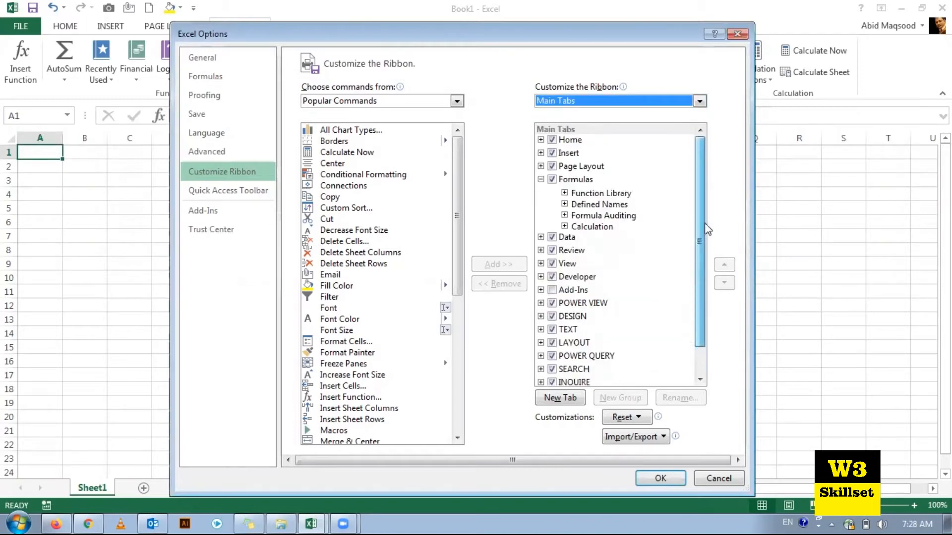
{"action": "left_click", "coordinate": [654, 101]}
{"action": "left_click", "coordinate": [586, 143]}
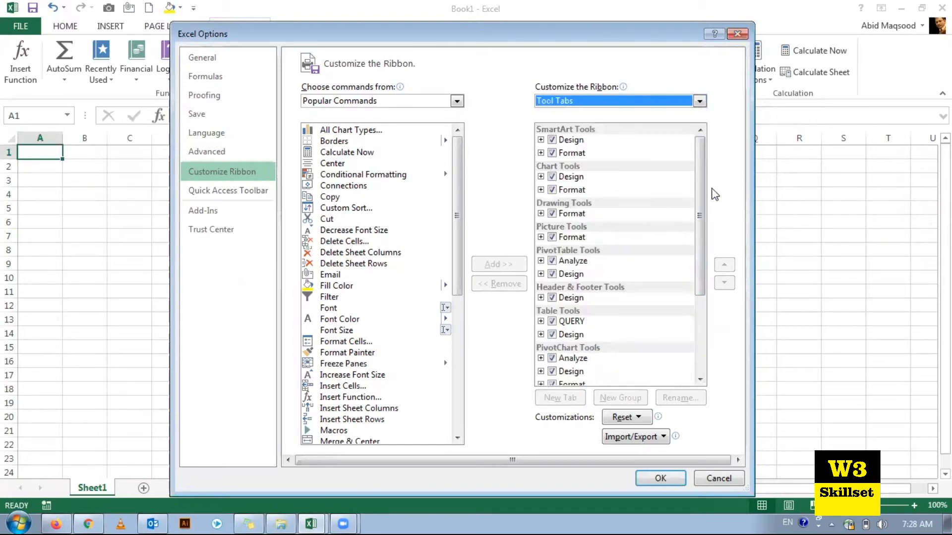
{"action": "scroll", "coordinate": [706, 278], "scroll_direction": "down", "scroll_amount": 5}
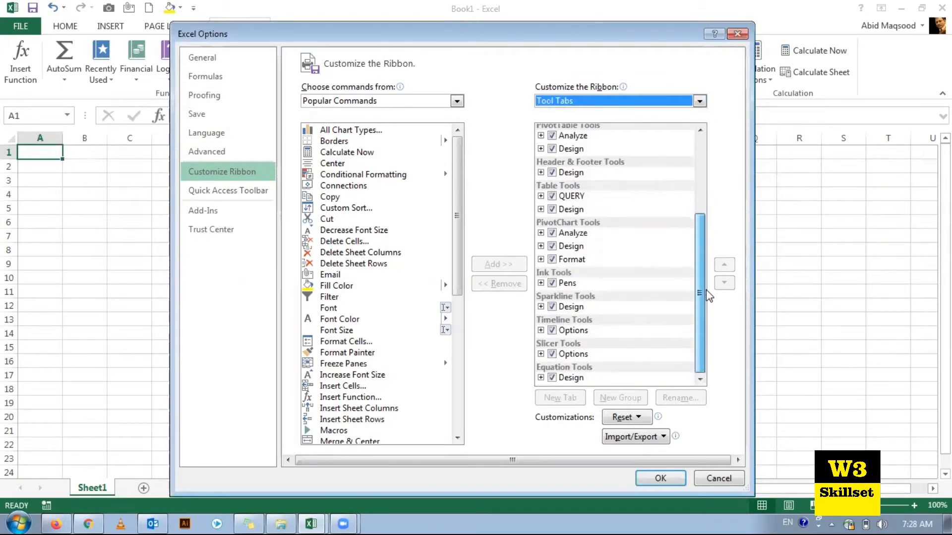
{"action": "scroll", "coordinate": [709, 296], "scroll_direction": "up", "scroll_amount": 5}
{"action": "left_click", "coordinate": [623, 99]}
{"action": "left_click", "coordinate": [564, 129]}
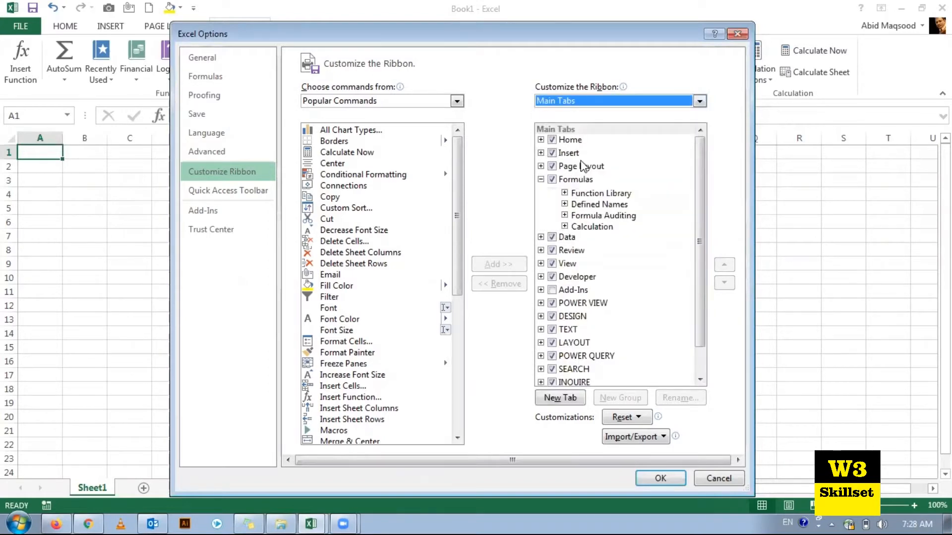
Step: Hide the Developer tab from the ribbon and apply the change
{"action": "left_click_drag", "start_coordinate": [524, 41], "coordinate": [538, 90]}
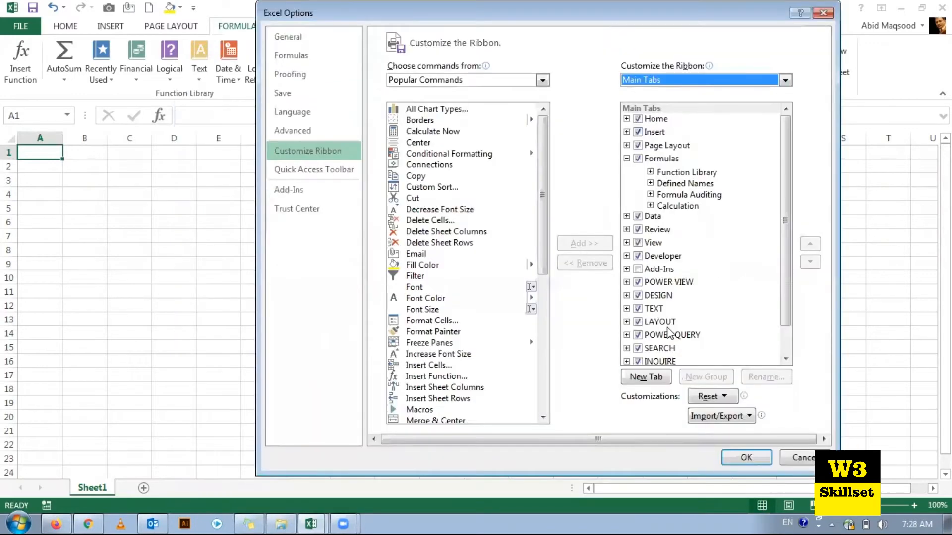
{"action": "left_click", "coordinate": [638, 256]}
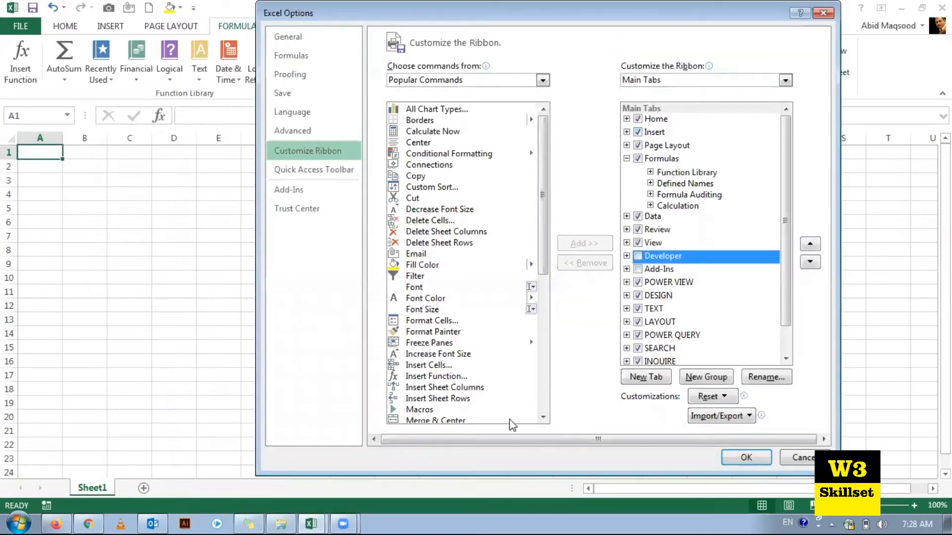
{"action": "left_click", "coordinate": [734, 456]}
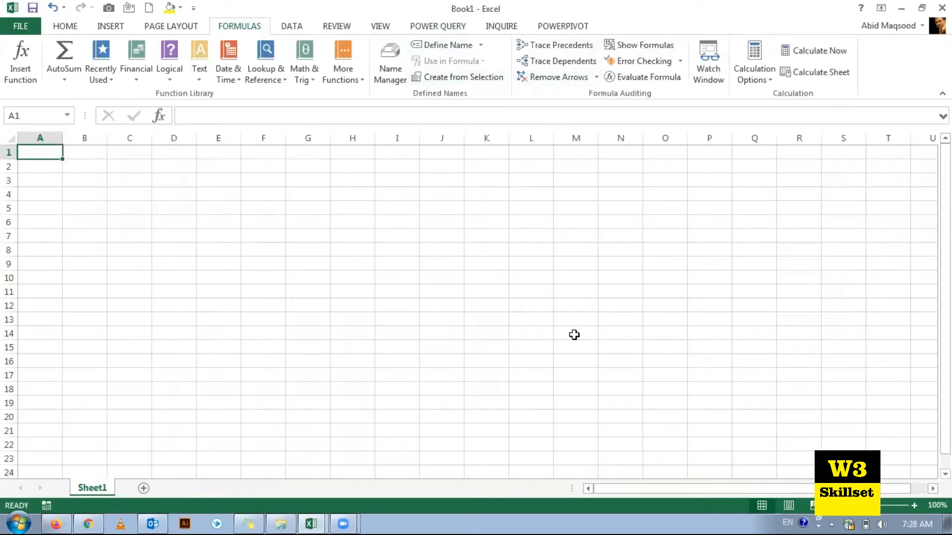
Step: Reopen the ribbon customization settings, enable the Developer tab again and apply the change
{"action": "right_click", "coordinate": [908, 59]}
{"action": "left_click", "coordinate": [748, 96]}
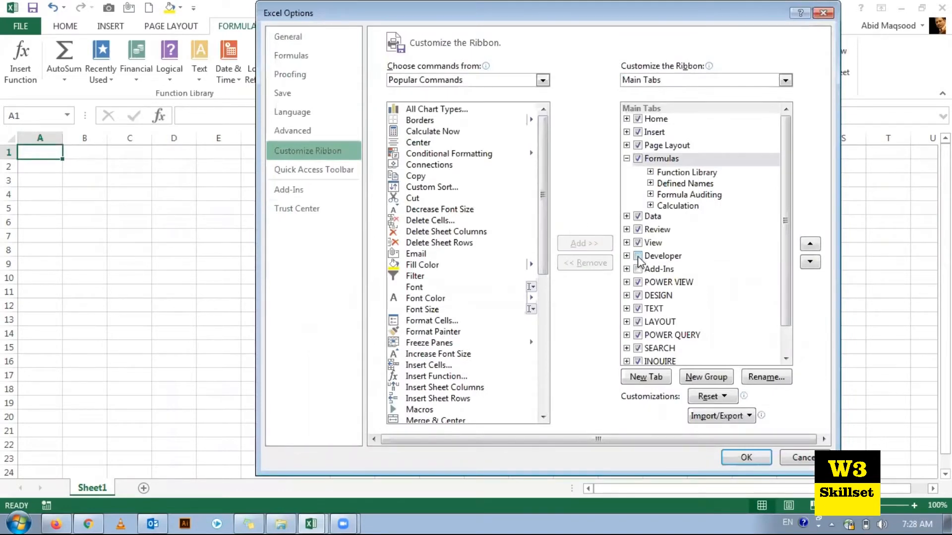
{"action": "left_click", "coordinate": [638, 257]}
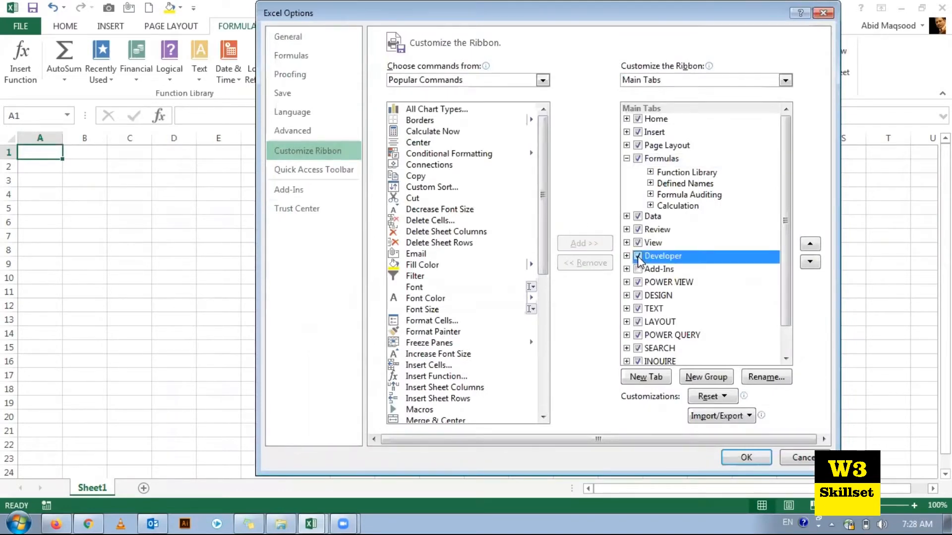
{"action": "left_click", "coordinate": [736, 459]}
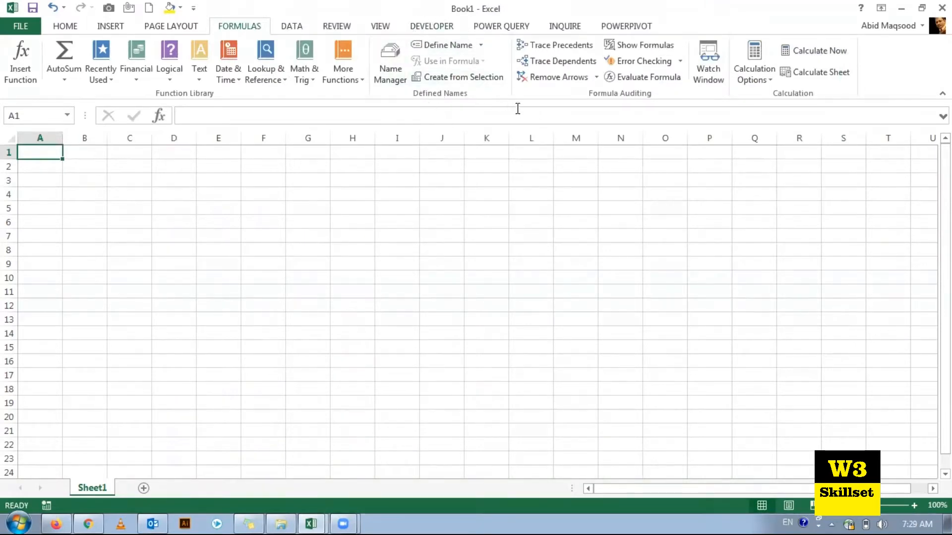
Step: Reach the ribbon customization settings through the program options and add a new custom tab after Formulas
{"action": "left_click", "coordinate": [23, 29]}
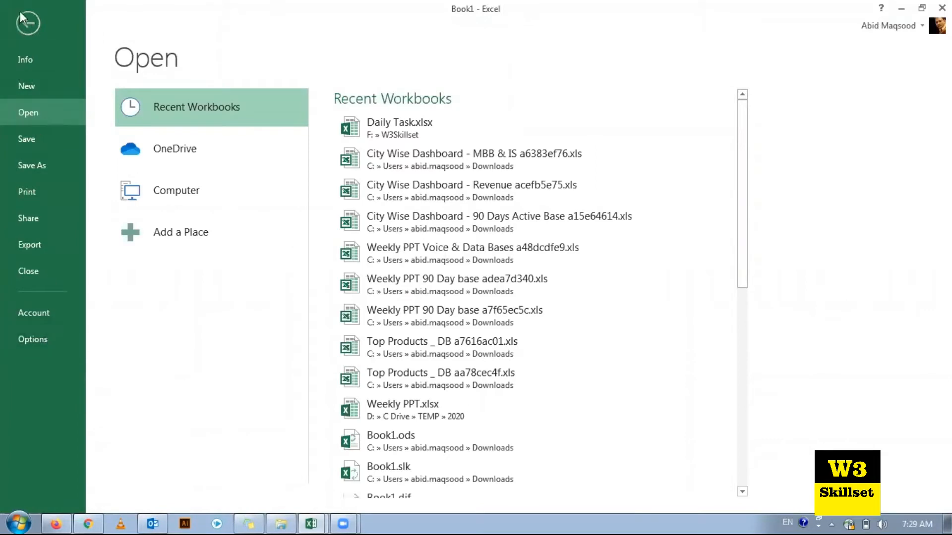
{"action": "left_click", "coordinate": [20, 338]}
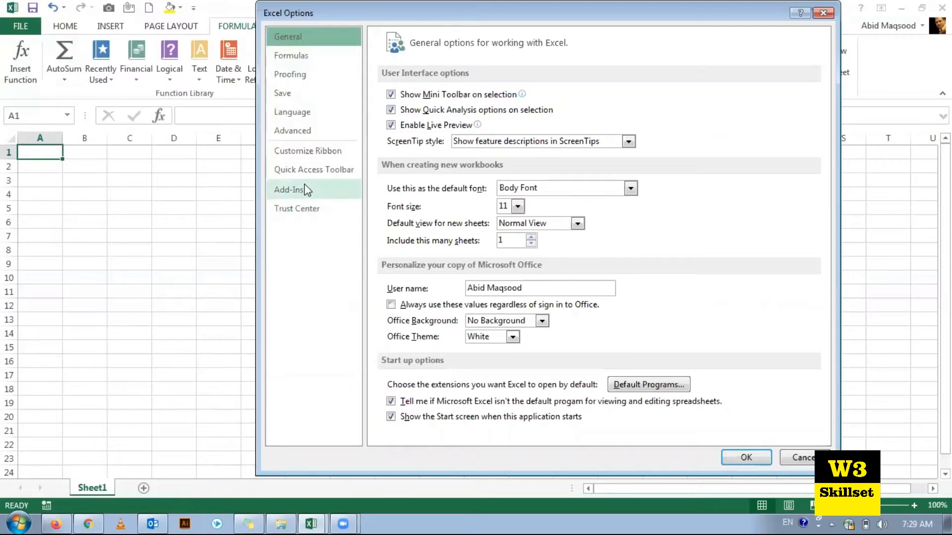
{"action": "left_click", "coordinate": [311, 148]}
{"action": "left_click_drag", "start_coordinate": [498, 20], "coordinate": [411, 22]}
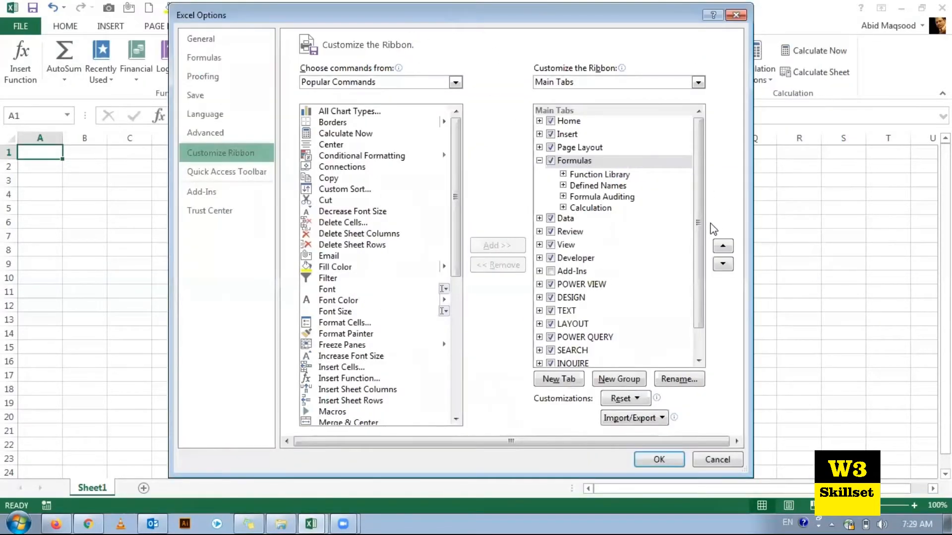
{"action": "scroll", "coordinate": [699, 275], "scroll_direction": "down", "scroll_amount": 1}
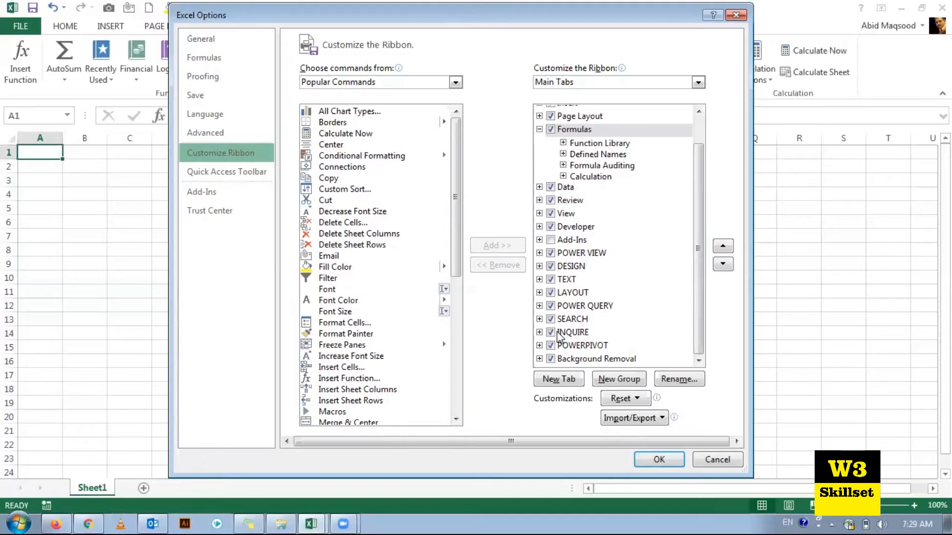
{"action": "left_click", "coordinate": [562, 380]}
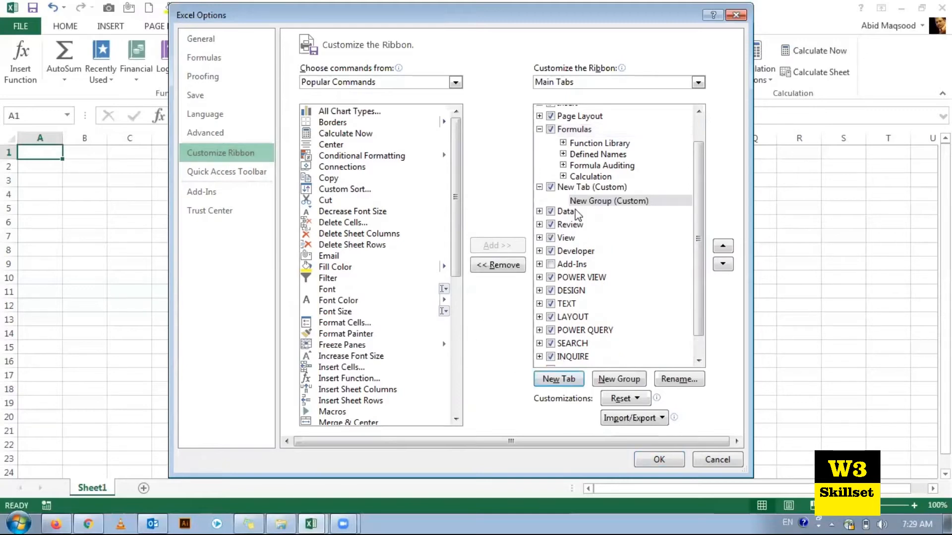
{"action": "left_click", "coordinate": [573, 188]}
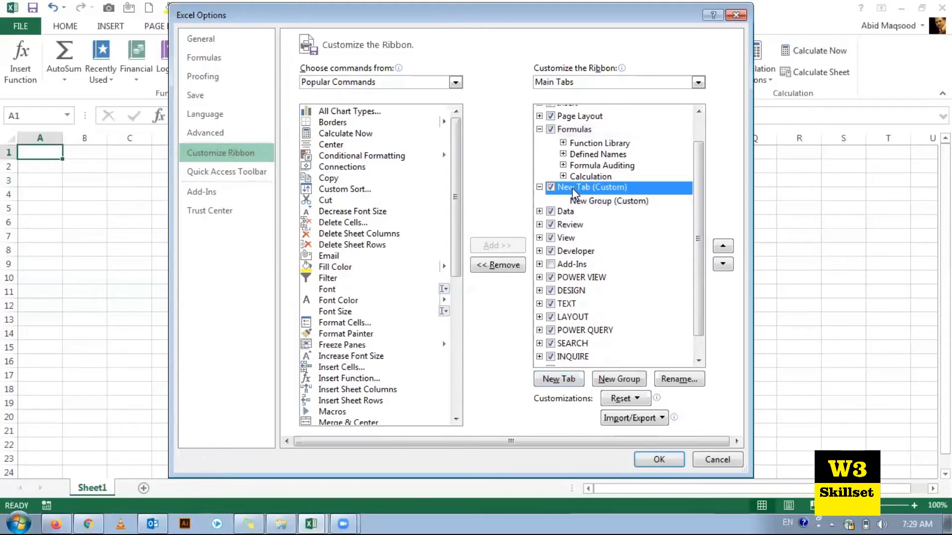
{"action": "right_click", "coordinate": [621, 179]}
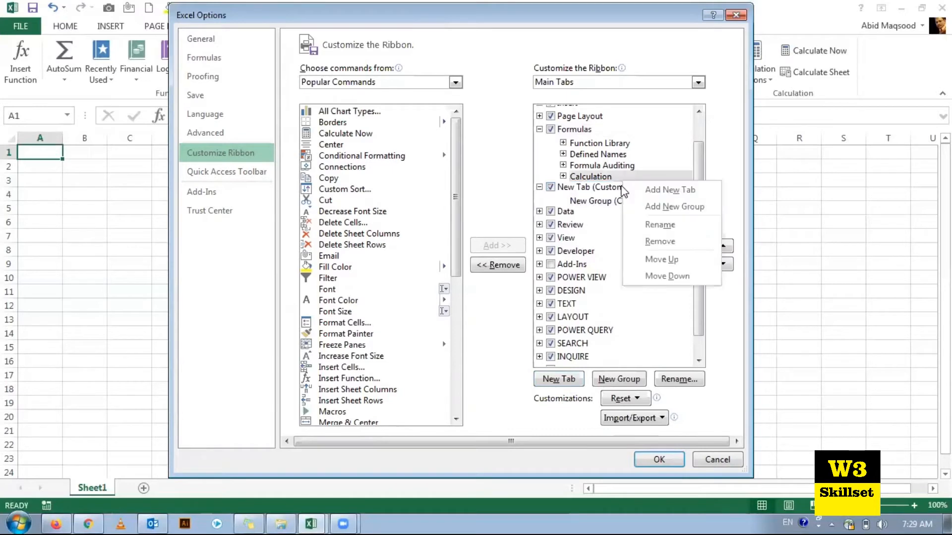
{"action": "left_click", "coordinate": [653, 224]}
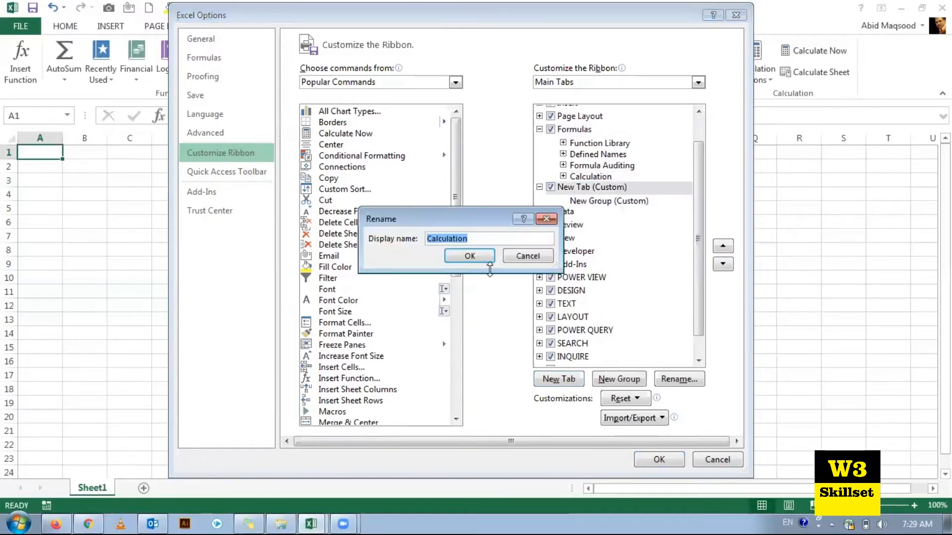
{"action": "left_click", "coordinate": [549, 256]}
{"action": "right_click", "coordinate": [614, 198]}
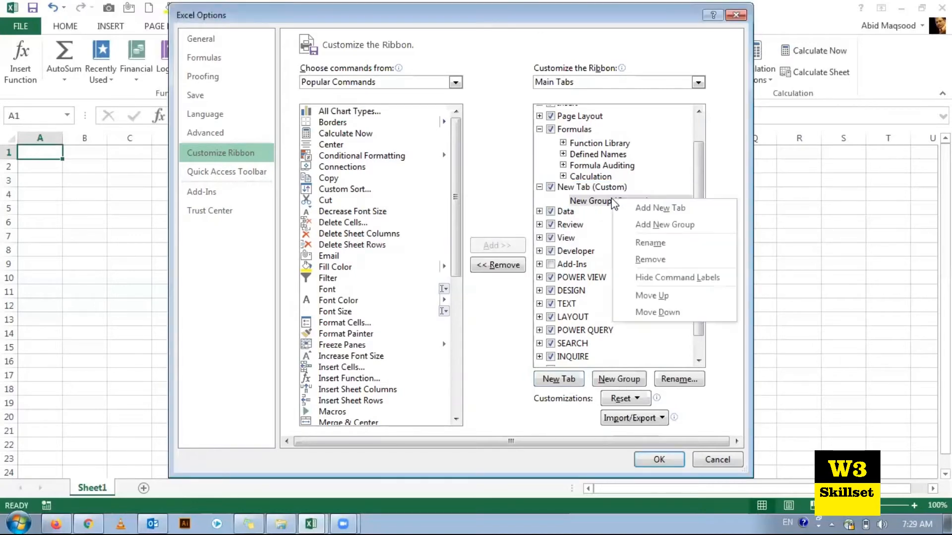
{"action": "key", "text": "Escape"}
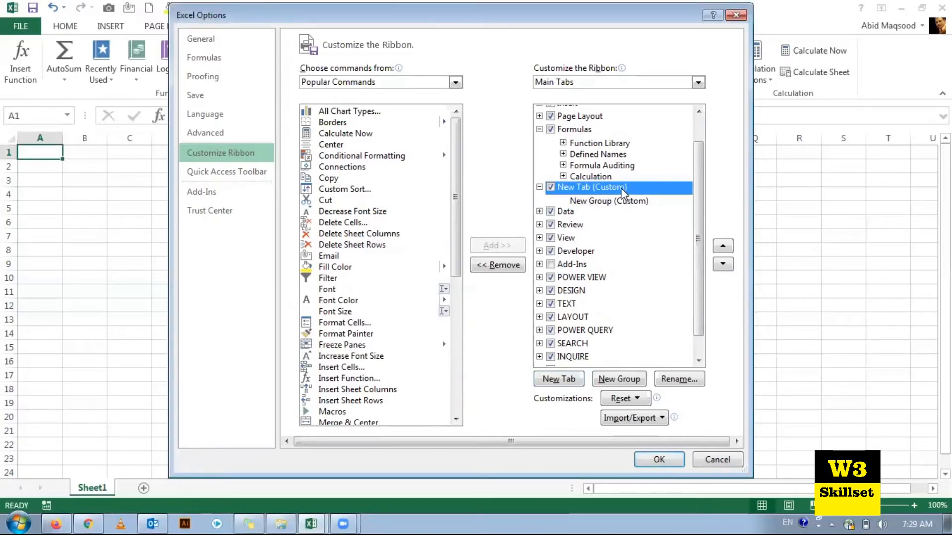
Step: Rename the new custom tab as "Customized"
{"action": "right_click", "coordinate": [623, 191]}
{"action": "left_click", "coordinate": [660, 233]}
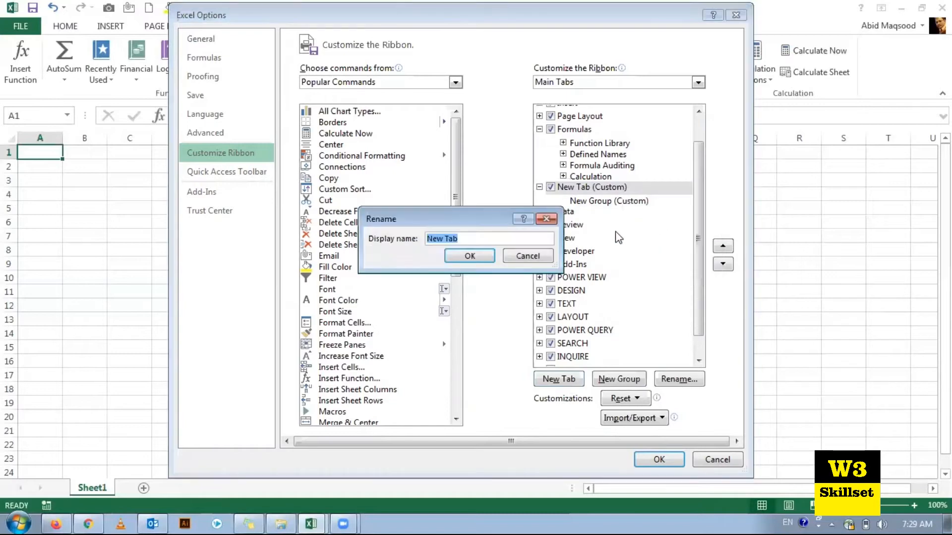
{"action": "type", "text": "Customized"}
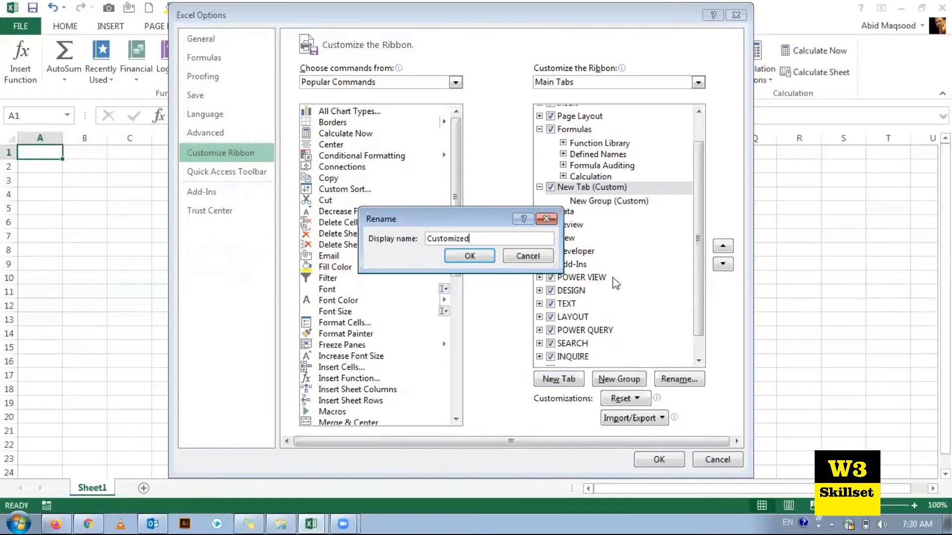
{"action": "left_click", "coordinate": [483, 256]}
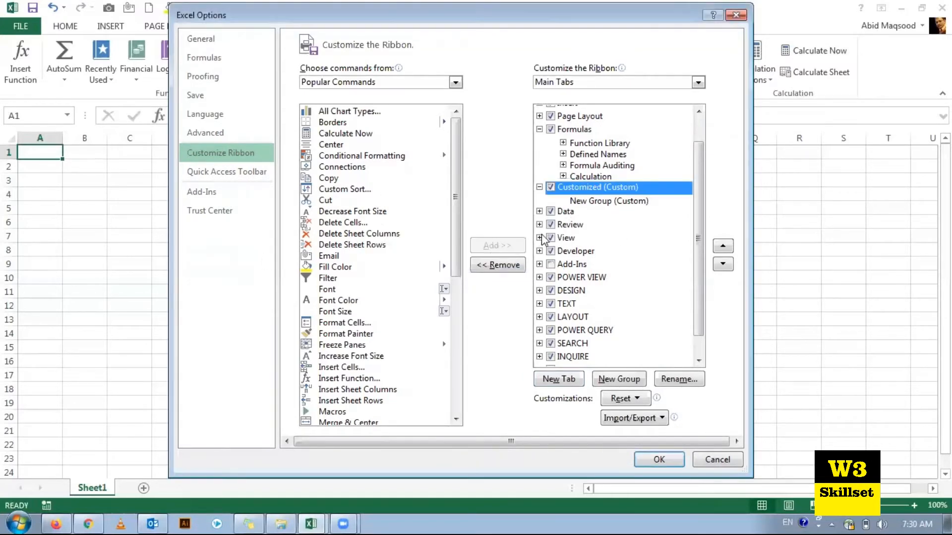
Step: Rename the new group in the Customized tab as "Important Tools"
{"action": "right_click", "coordinate": [585, 203]}
{"action": "left_click", "coordinate": [609, 248]}
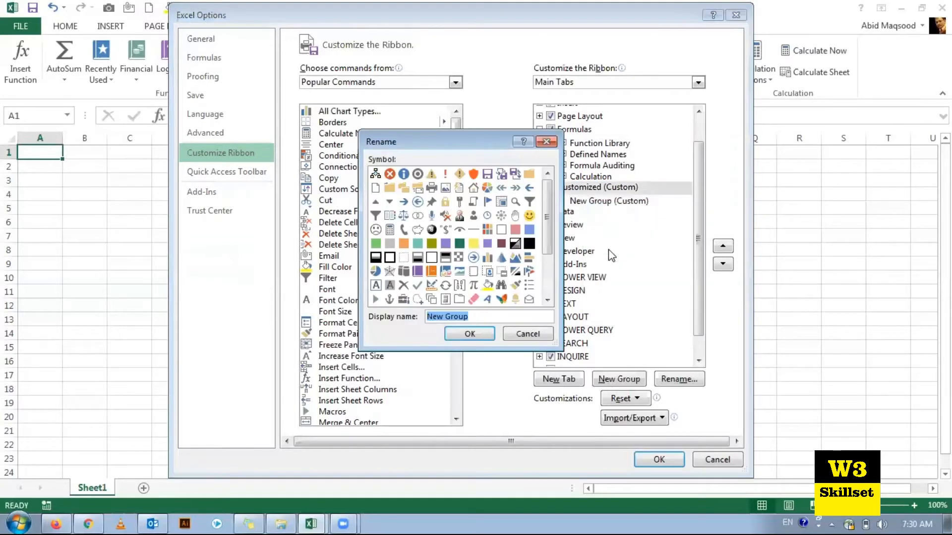
{"action": "type", "text": "Important Tools"}
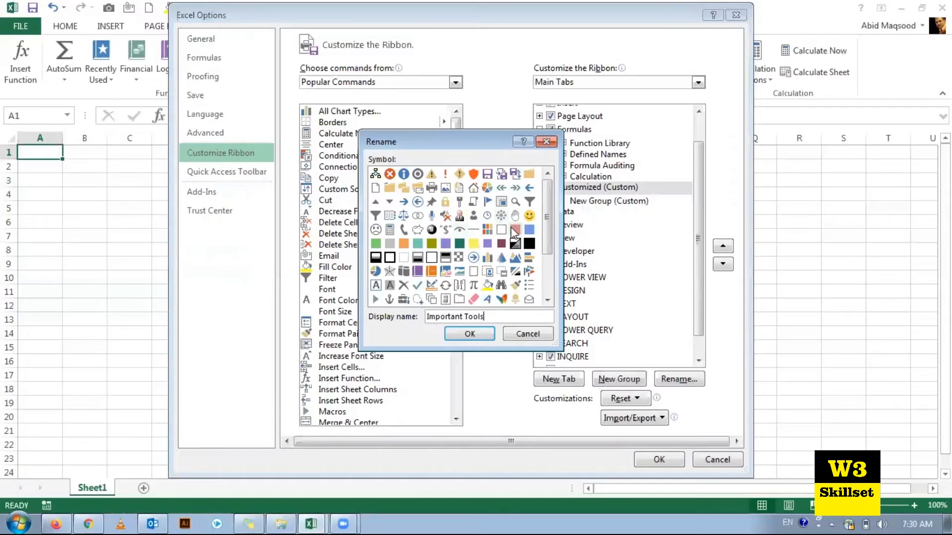
{"action": "scroll", "coordinate": [546, 235], "scroll_direction": "down", "scroll_amount": 3}
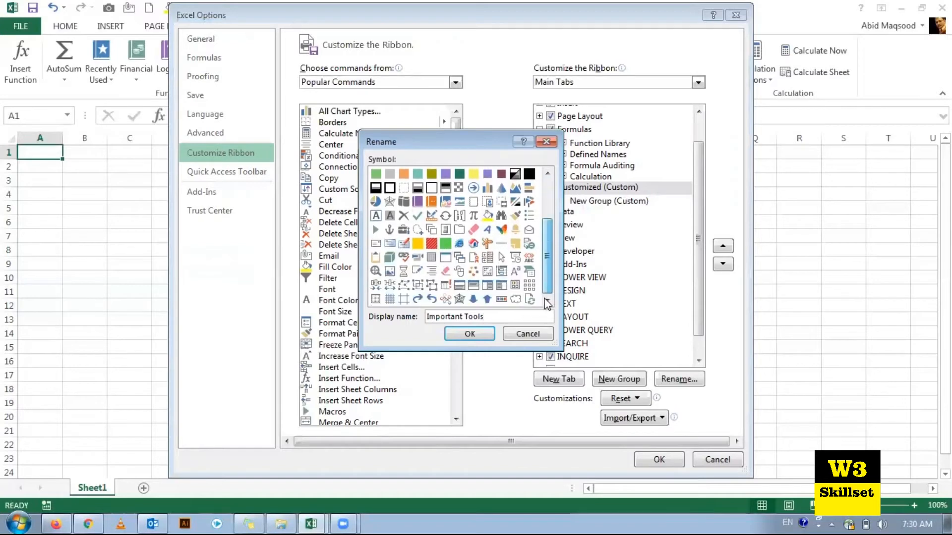
{"action": "left_click", "coordinate": [470, 334]}
Step: Add the Cut, Copy and Font commands to the Important Tools group
{"action": "left_click", "coordinate": [588, 202]}
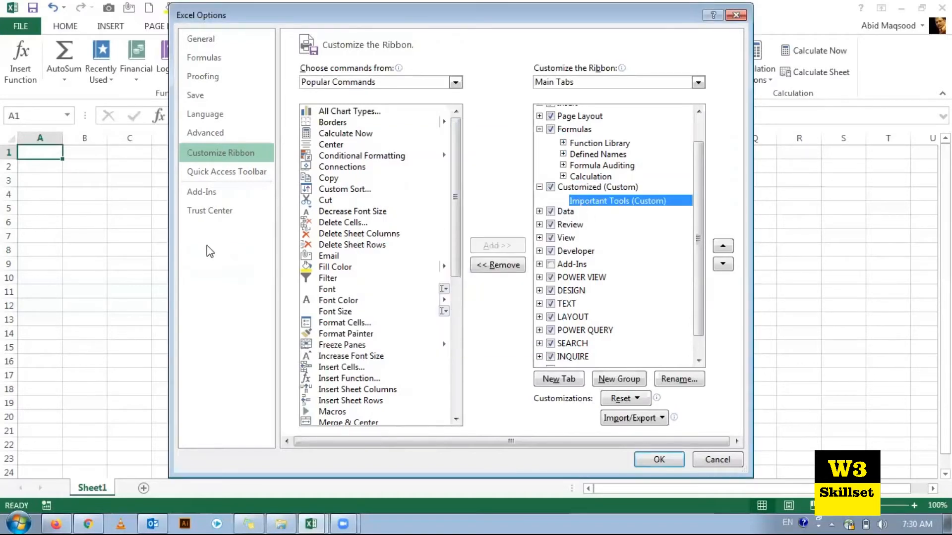
{"action": "left_click", "coordinate": [324, 202]}
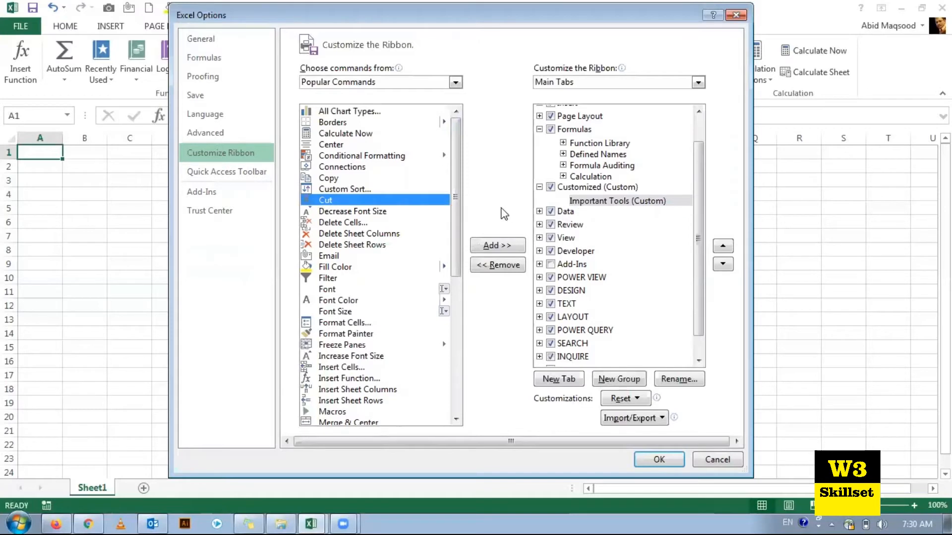
{"action": "left_click", "coordinate": [490, 248]}
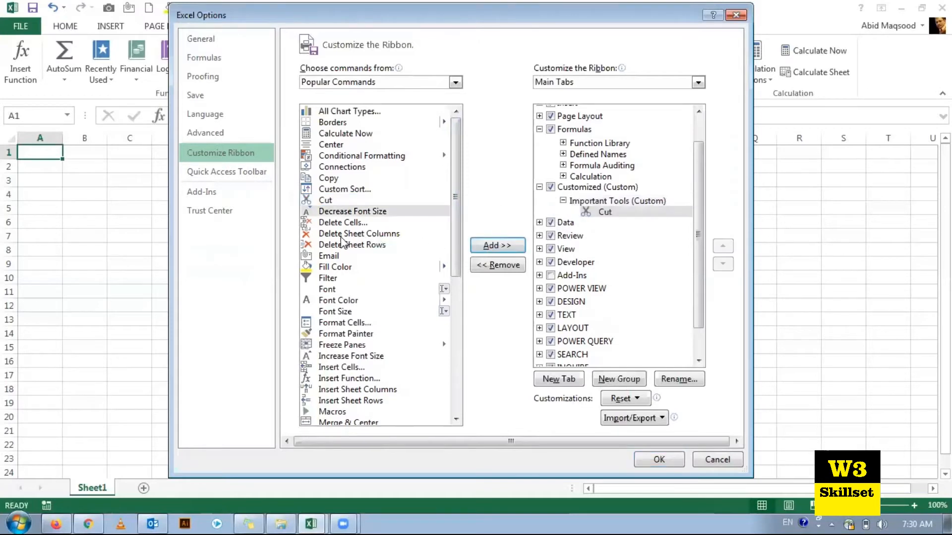
{"action": "left_click", "coordinate": [331, 179]}
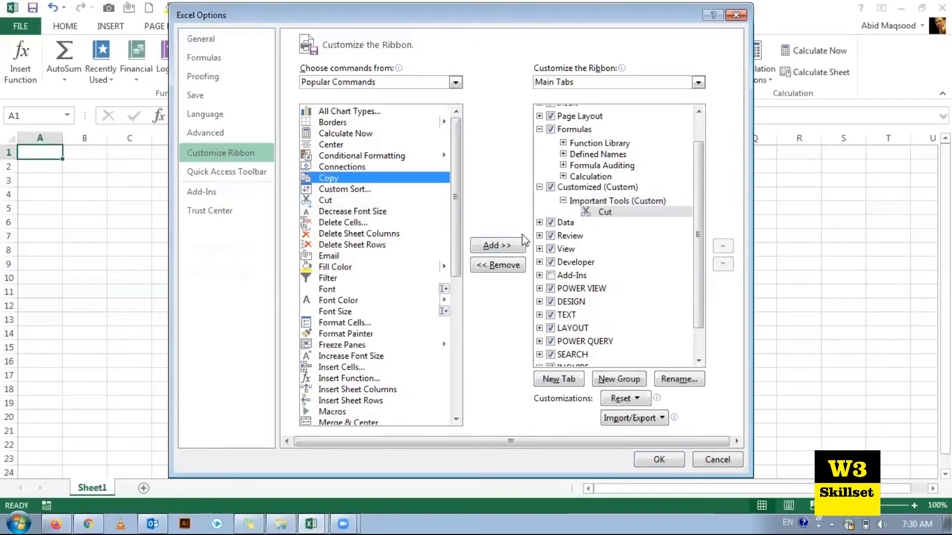
{"action": "left_click", "coordinate": [510, 245]}
{"action": "left_click", "coordinate": [327, 289]}
{"action": "left_click", "coordinate": [496, 245]}
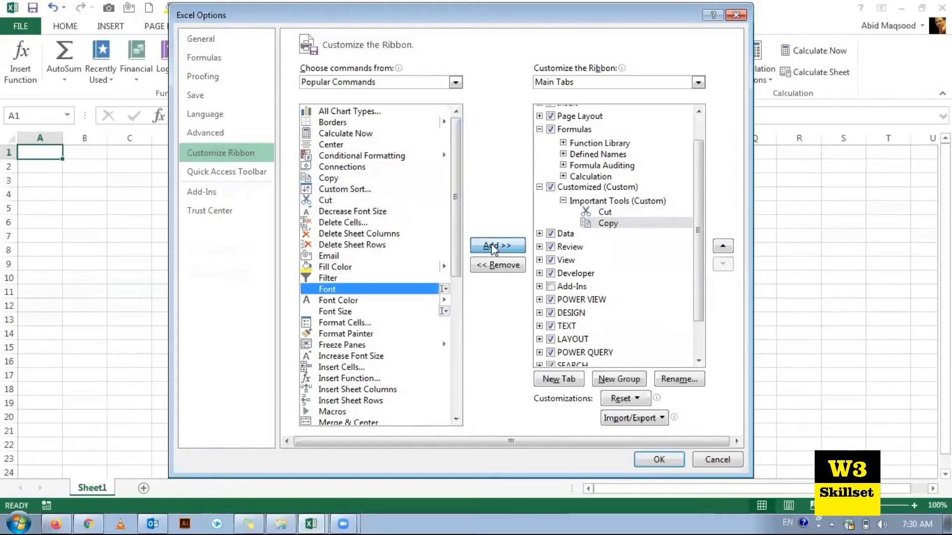
Step: Add the New, Paste and Sum commands to the Important Tools group
{"action": "scroll", "coordinate": [341, 307], "scroll_direction": "down", "scroll_amount": 5}
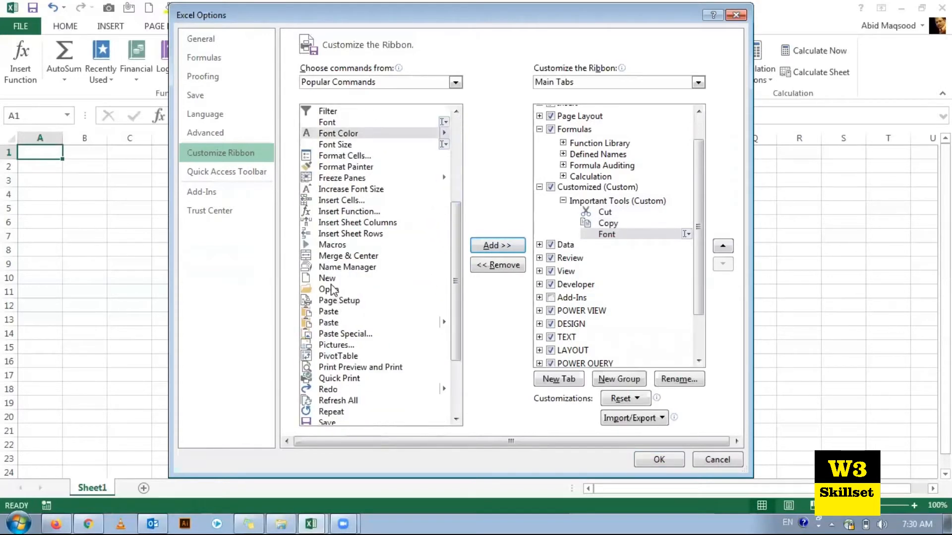
{"action": "left_click", "coordinate": [342, 278]}
{"action": "left_click", "coordinate": [495, 245]}
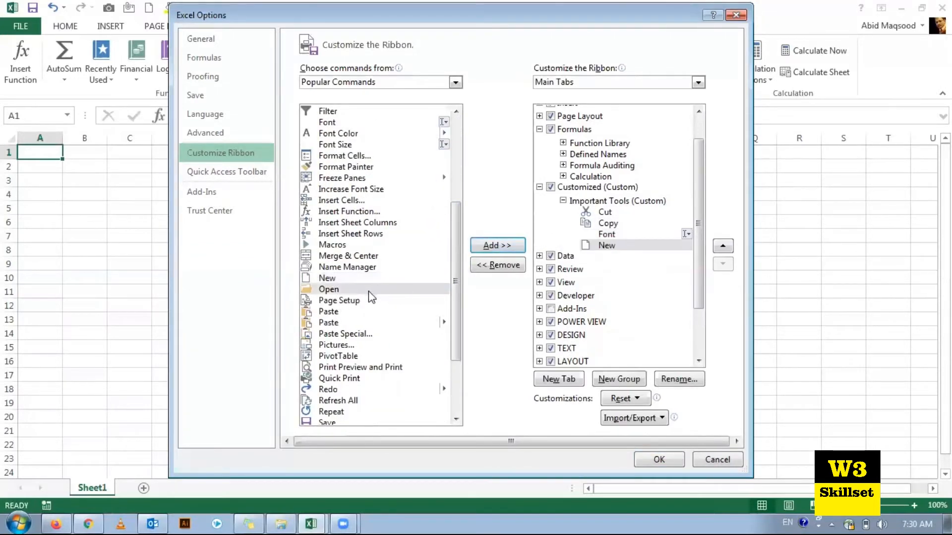
{"action": "left_click", "coordinate": [355, 312]}
{"action": "left_click", "coordinate": [496, 246]}
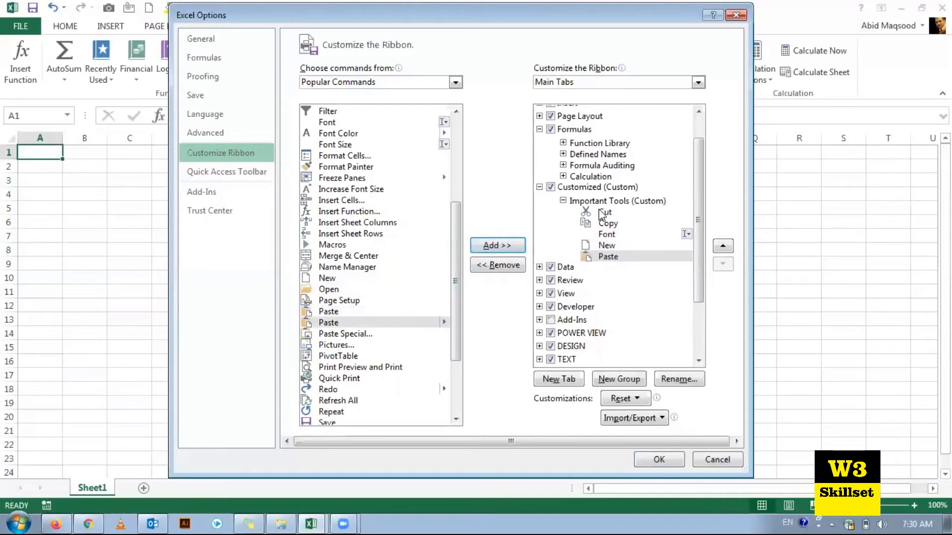
{"action": "scroll", "coordinate": [392, 368], "scroll_direction": "down", "scroll_amount": 3}
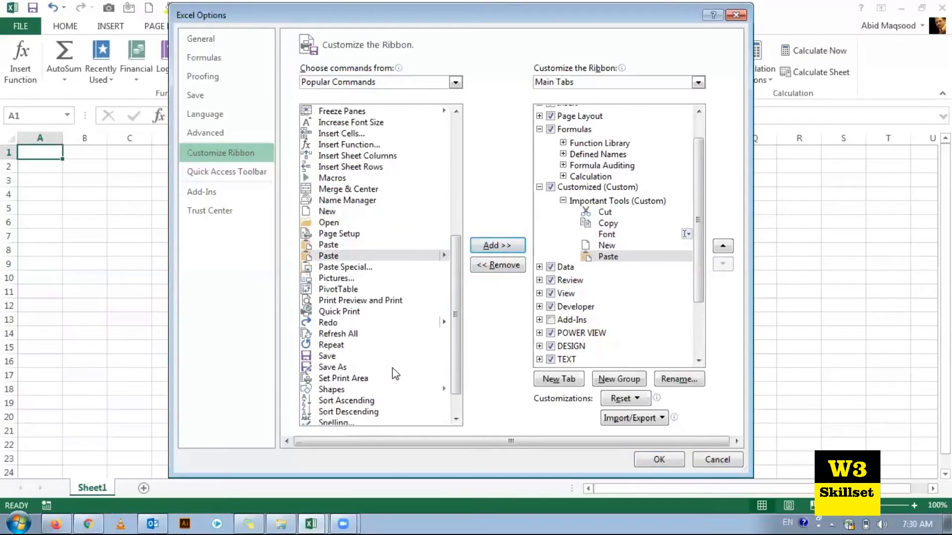
{"action": "left_click", "coordinate": [342, 395]}
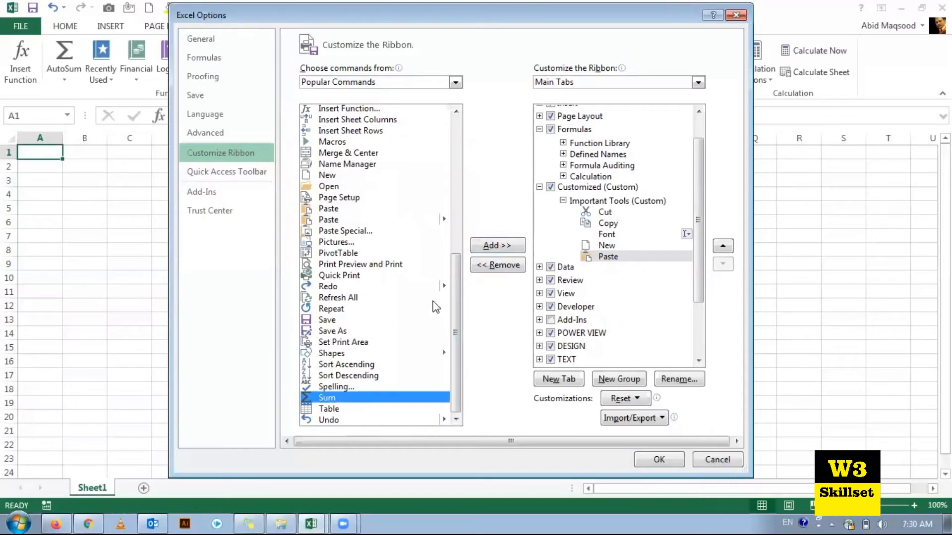
{"action": "left_click", "coordinate": [496, 245]}
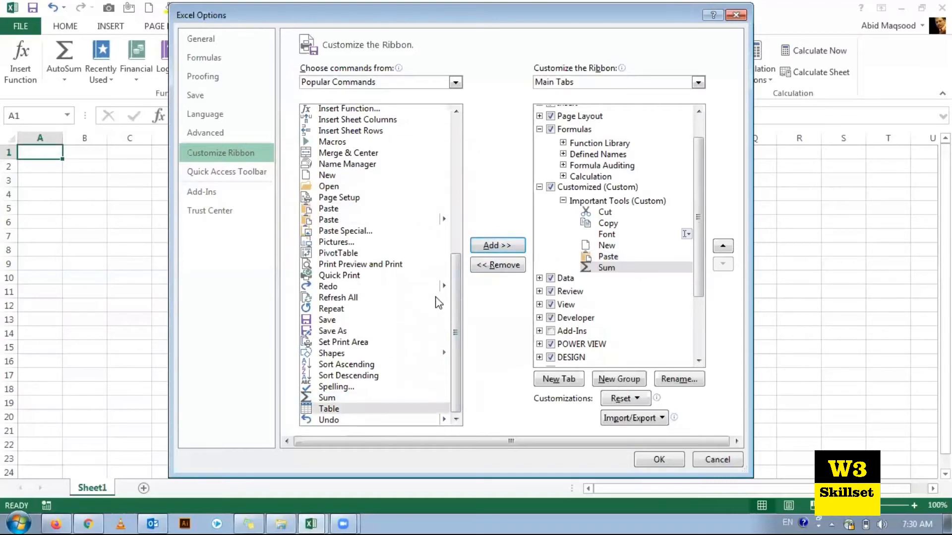
Step: Add a second new group to the Customized tab after Important Tools and apply the ribbon changes
{"action": "left_click", "coordinate": [577, 189]}
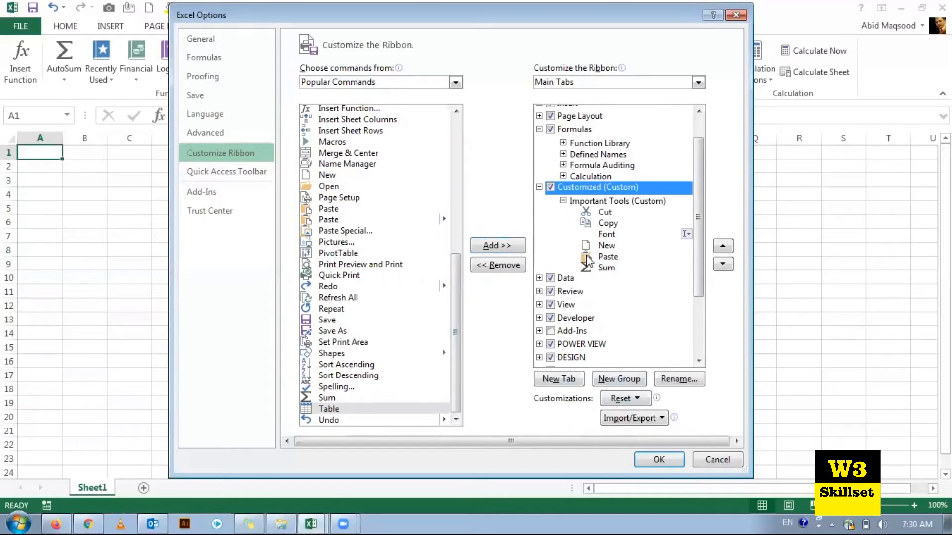
{"action": "right_click", "coordinate": [599, 189]}
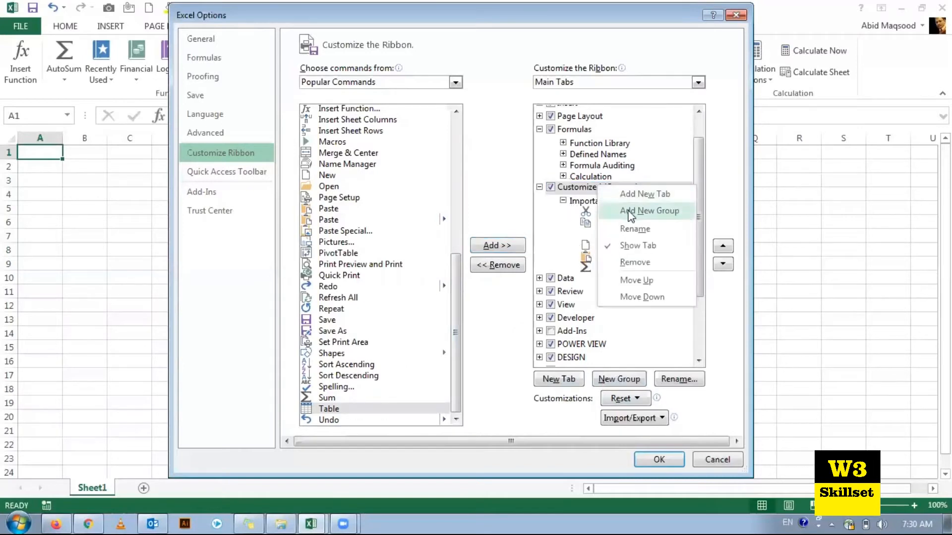
{"action": "left_click", "coordinate": [645, 211]}
{"action": "left_click", "coordinate": [587, 279]}
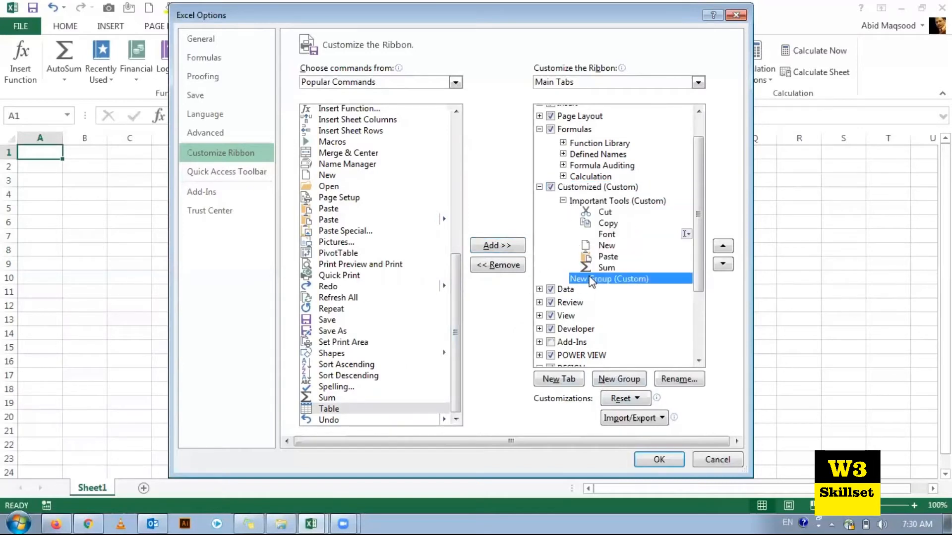
{"action": "right_click", "coordinate": [590, 279]}
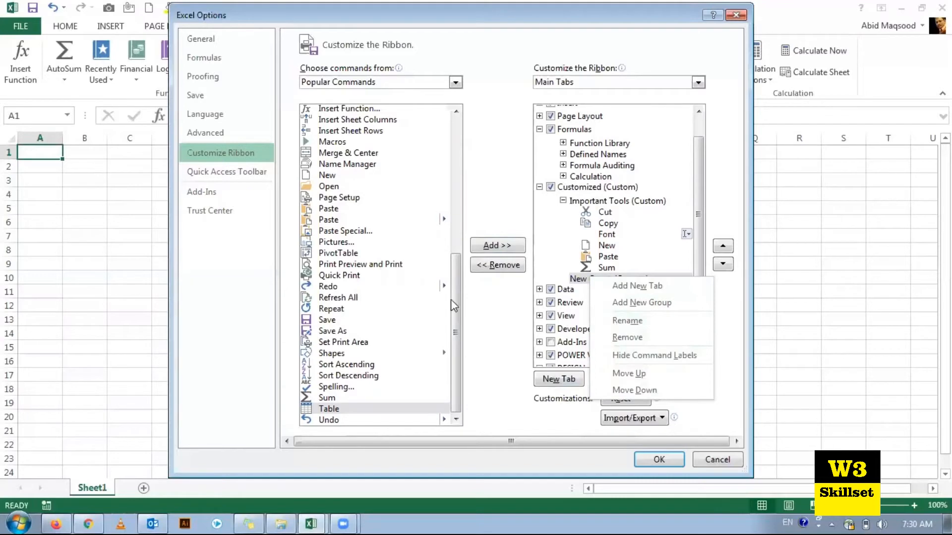
{"action": "left_click", "coordinate": [474, 346]}
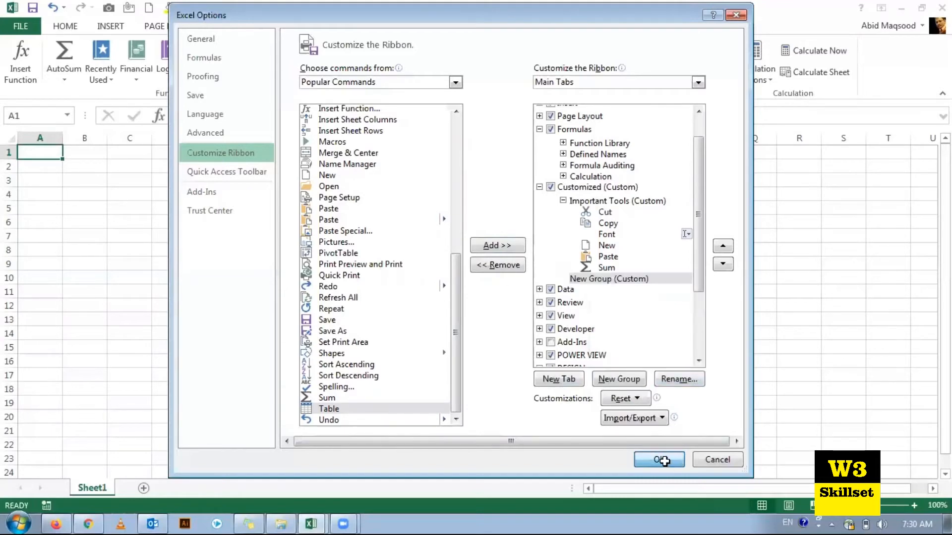
{"action": "left_click", "coordinate": [660, 460]}
Step: Examine the commands on the Customized ribbon tab, including its font list
{"action": "left_click", "coordinate": [300, 28]}
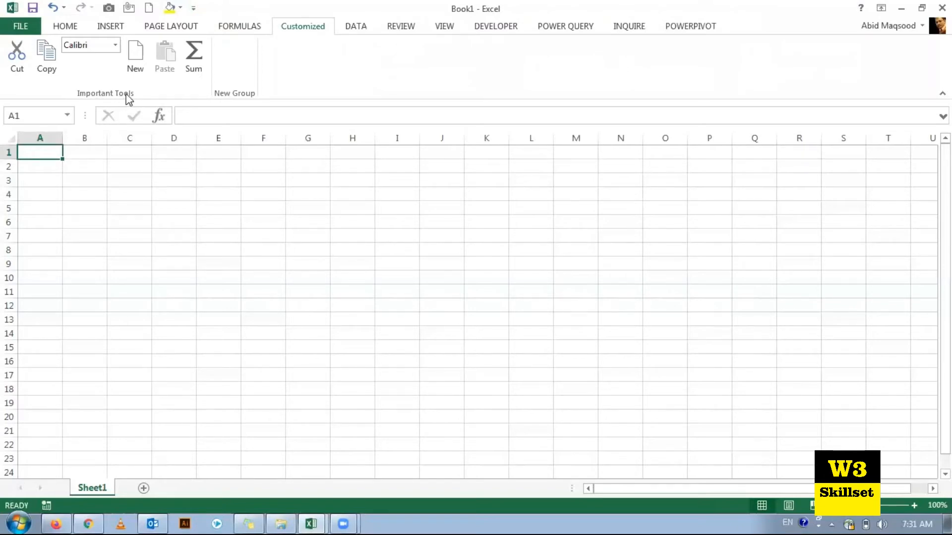
{"action": "left_click", "coordinate": [109, 45]}
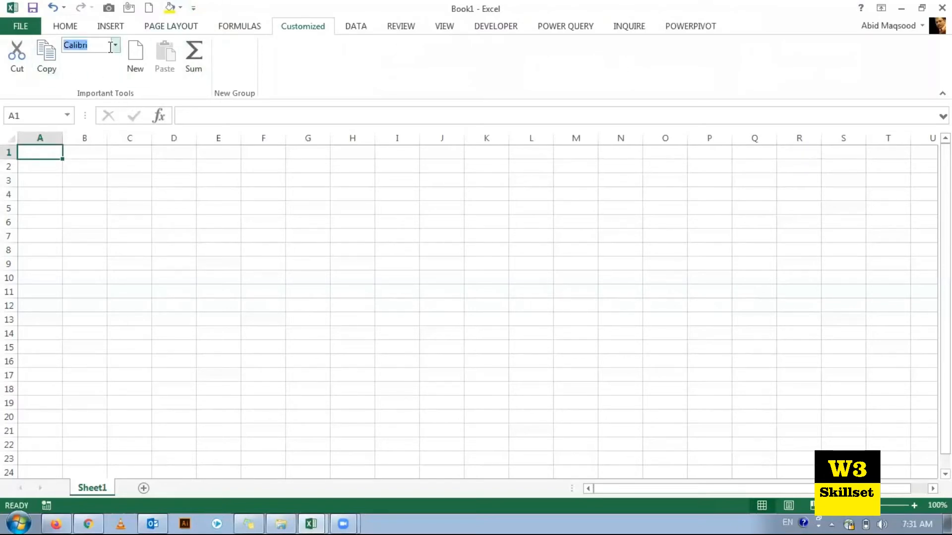
{"action": "left_click", "coordinate": [115, 45]}
{"action": "left_click", "coordinate": [313, 84]}
Step: Reopen the ribbon customization settings, remove the Customized tab and apply the change
{"action": "right_click", "coordinate": [498, 48]}
{"action": "left_click", "coordinate": [513, 91]}
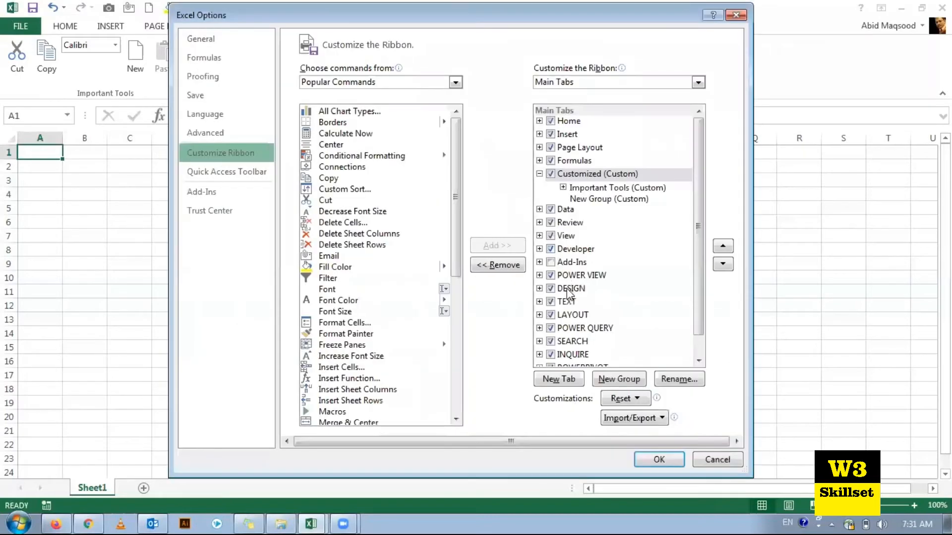
{"action": "left_click", "coordinate": [555, 171]}
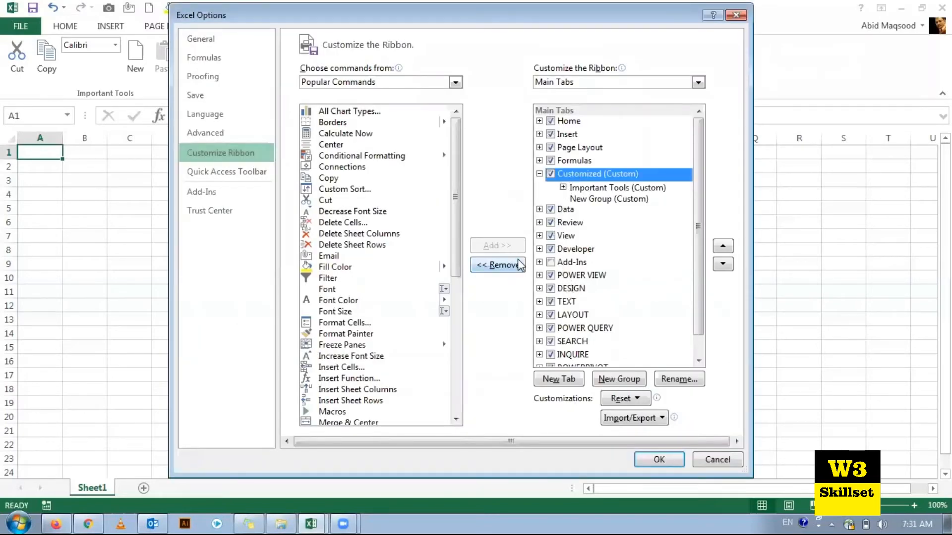
{"action": "left_click", "coordinate": [498, 265]}
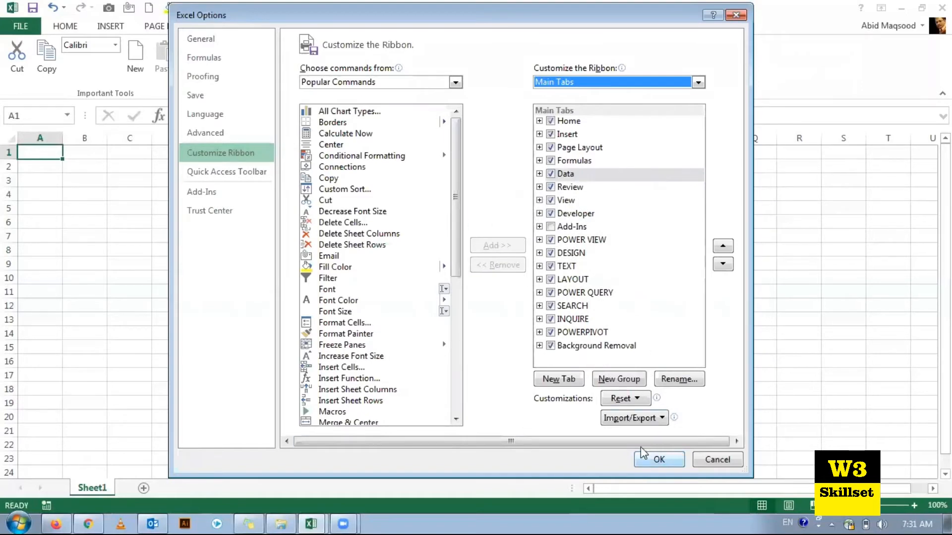
{"action": "left_click", "coordinate": [667, 457]}
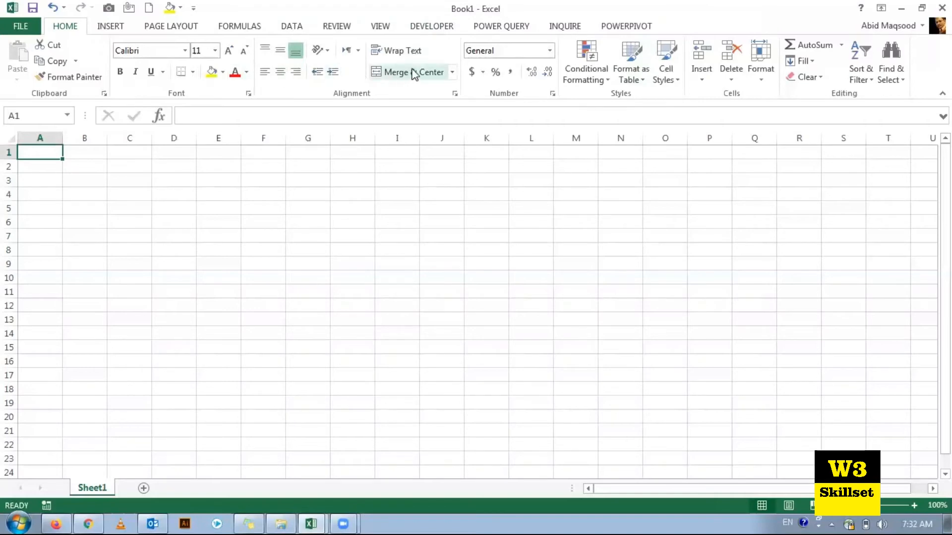
Step: Disable the Inquire, PowerPivot, Power Query and Power View COM add-ins from the developer tools
{"action": "left_click", "coordinate": [433, 26]}
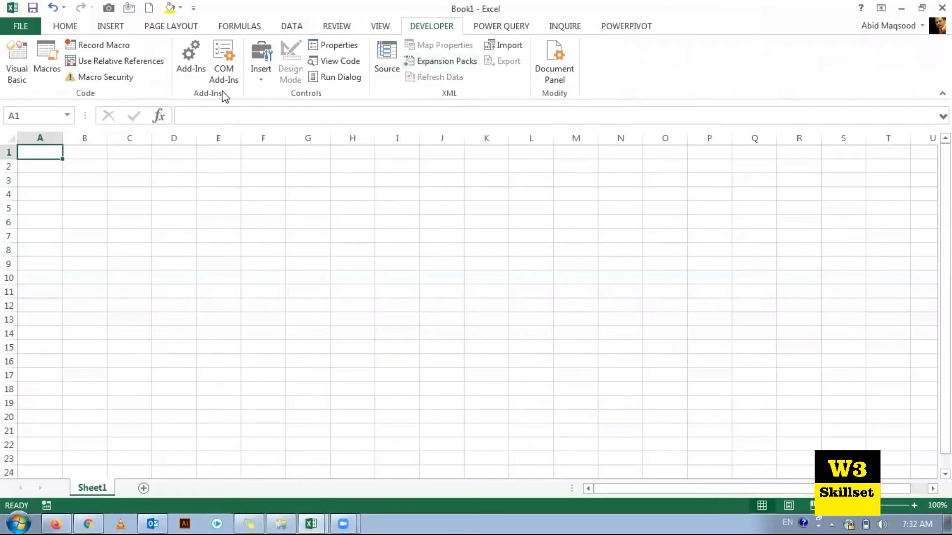
{"action": "left_click", "coordinate": [216, 55]}
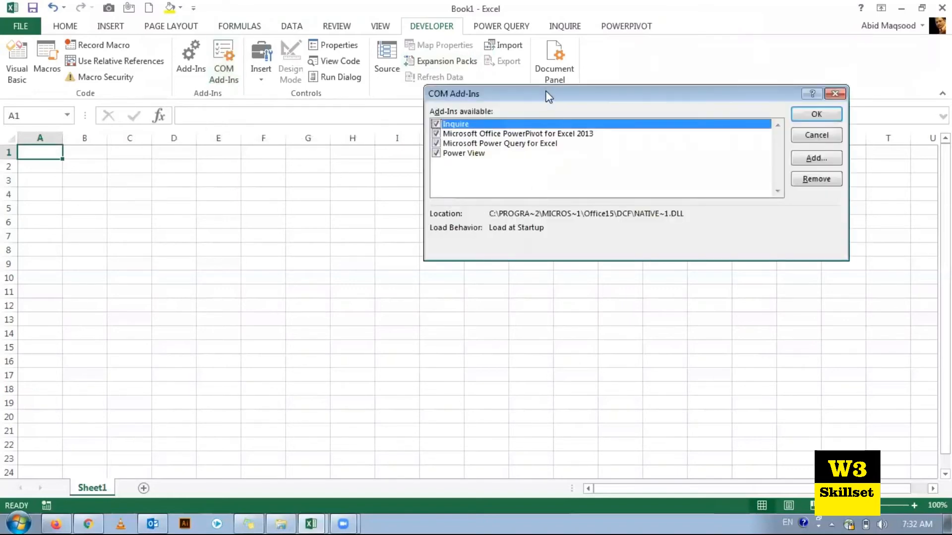
{"action": "left_click_drag", "start_coordinate": [548, 97], "coordinate": [562, 102]}
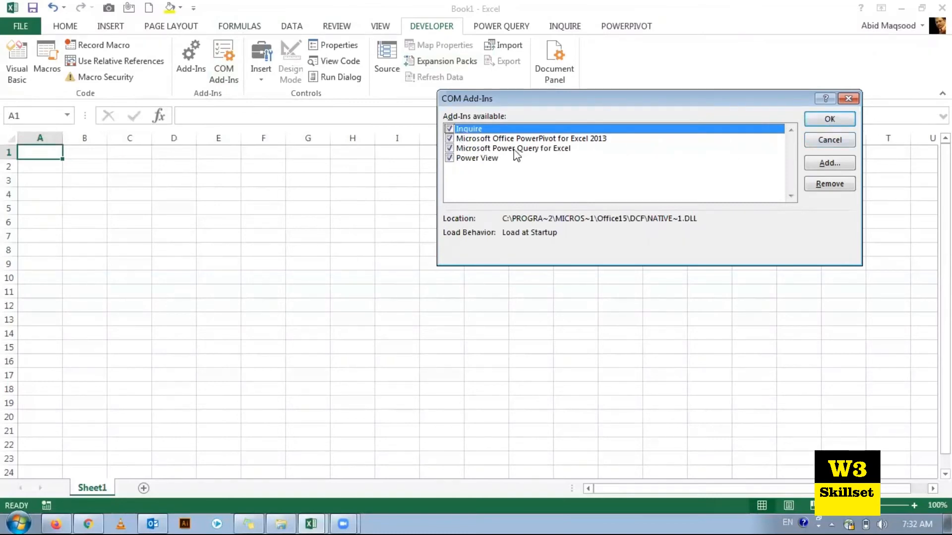
{"action": "left_click", "coordinate": [450, 130]}
{"action": "left_click", "coordinate": [450, 138]}
{"action": "left_click", "coordinate": [450, 149]}
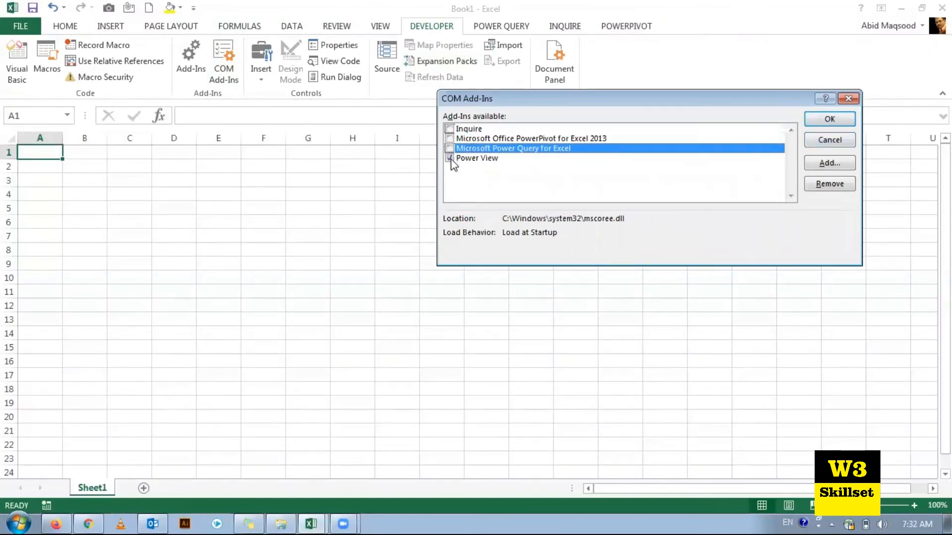
{"action": "left_click", "coordinate": [449, 158]}
{"action": "left_click", "coordinate": [838, 120]}
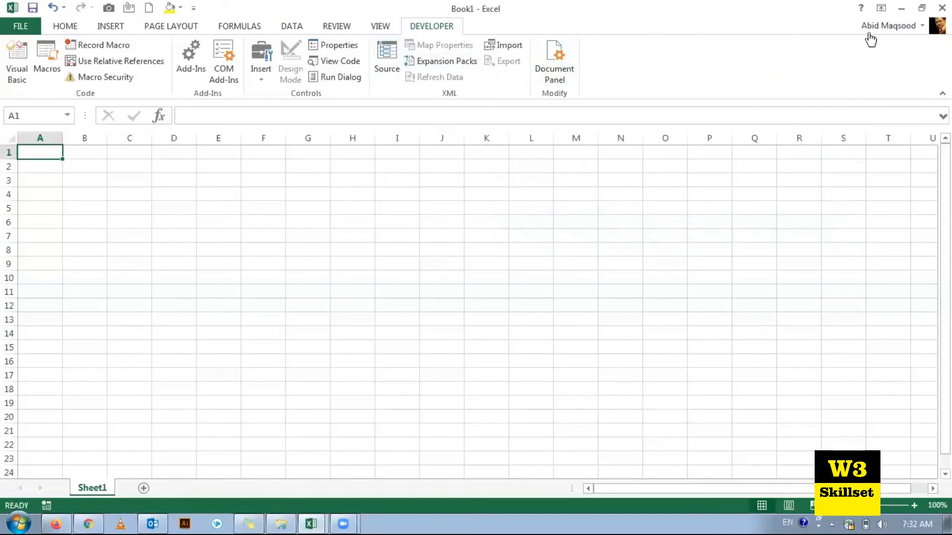
Step: Enable the Inquire, PowerPivot, Power Query and Power View COM add-ins again
{"action": "left_click", "coordinate": [228, 54]}
{"action": "left_click", "coordinate": [449, 129]}
{"action": "left_click", "coordinate": [449, 138]}
{"action": "left_click", "coordinate": [449, 148]}
{"action": "left_click", "coordinate": [450, 158]}
{"action": "left_click", "coordinate": [829, 119]}
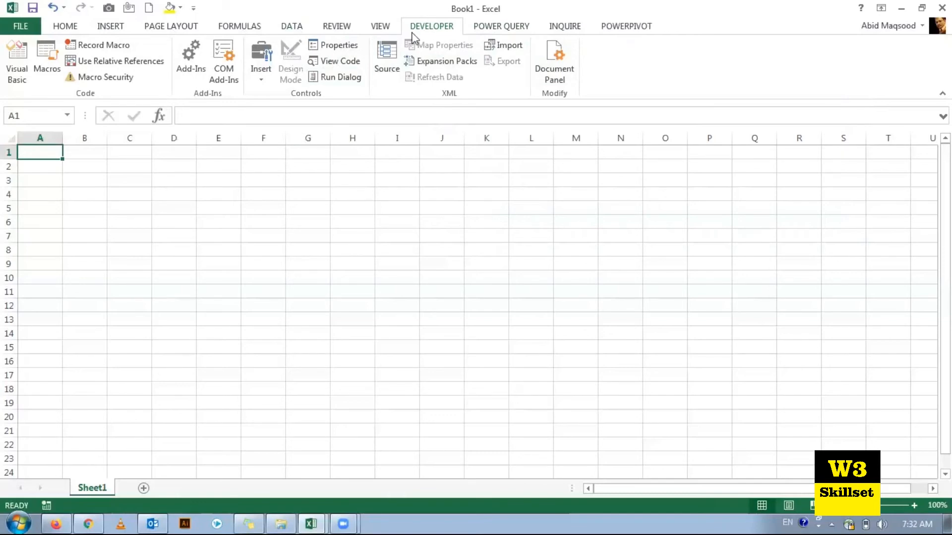
Step: Open the program options and display the Add-Ins settings
{"action": "left_click", "coordinate": [17, 22]}
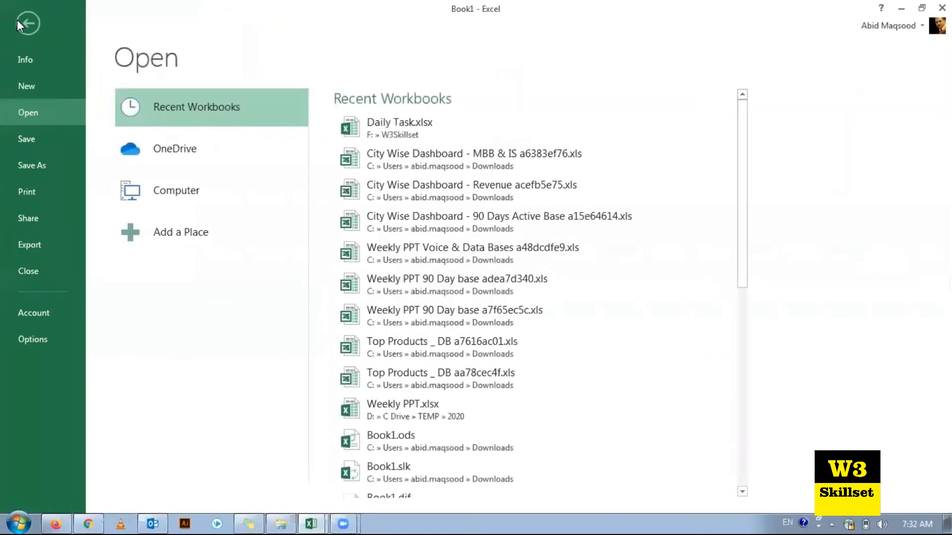
{"action": "left_click", "coordinate": [34, 340]}
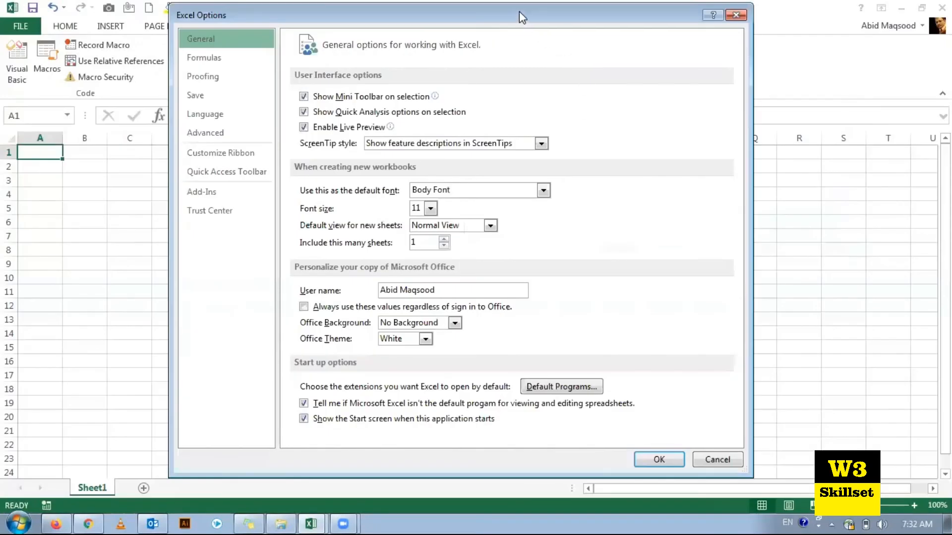
{"action": "left_click_drag", "start_coordinate": [519, 11], "coordinate": [523, 9]}
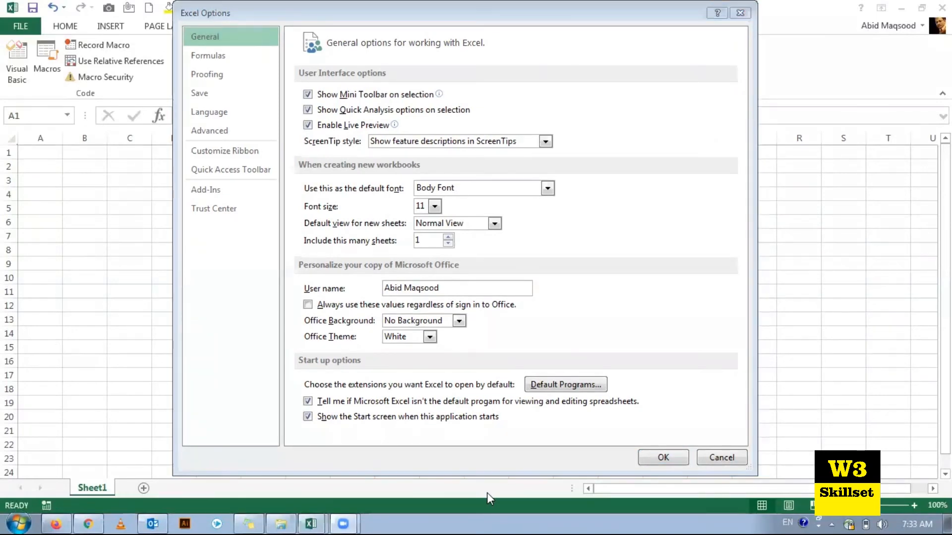
{"action": "mouse_move", "coordinate": [191, 181]}
{"action": "left_mouse_down"}
{"action": "mouse_move", "coordinate": [213, 199]}
{"action": "mouse_move", "coordinate": [230, 188]}
{"action": "mouse_move", "coordinate": [206, 180]}
{"action": "left_mouse_up"}
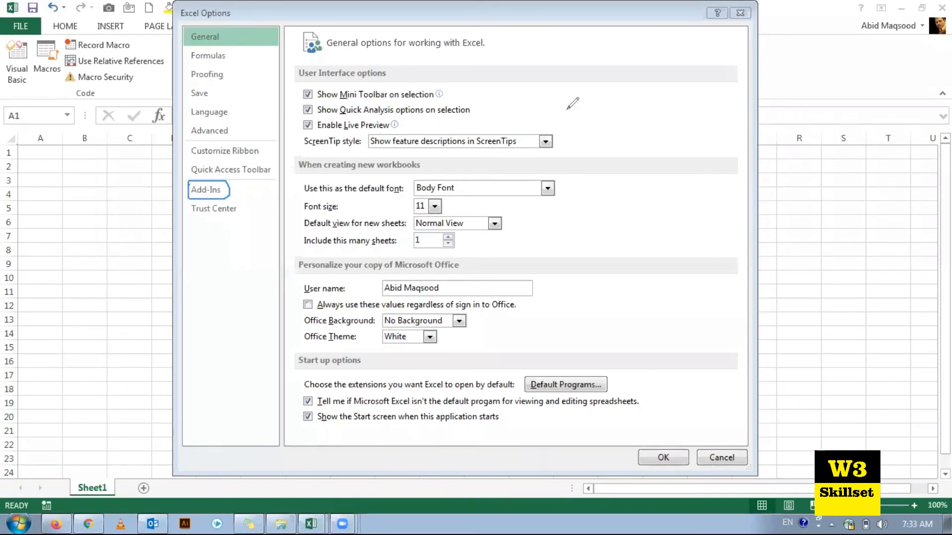
{"action": "left_click", "coordinate": [206, 193]}
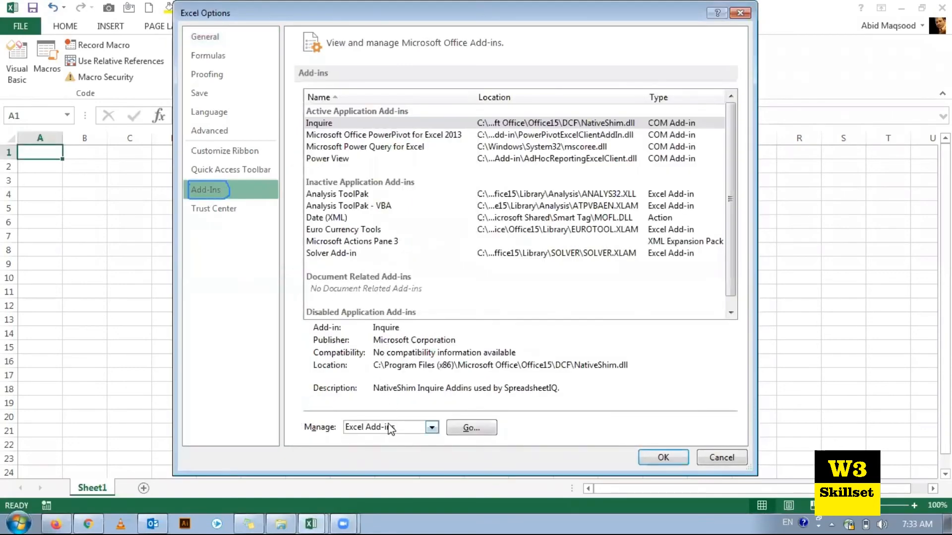
Step: Choose COM Add-ins as the add-in type to manage and open the list of available ones
{"action": "left_click", "coordinate": [703, 488]}
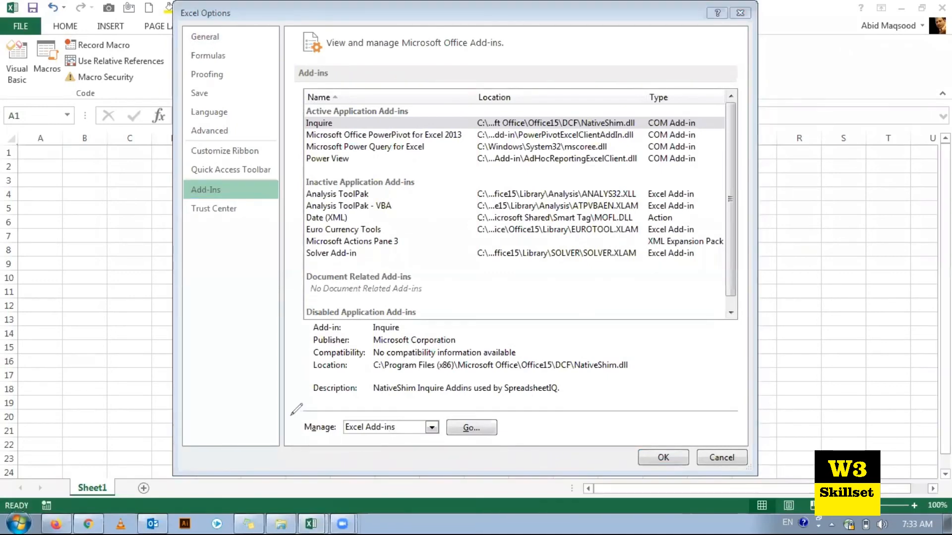
{"action": "mouse_move", "coordinate": [295, 410]}
{"action": "left_mouse_down"}
{"action": "mouse_move", "coordinate": [320, 434]}
{"action": "mouse_move", "coordinate": [496, 445]}
{"action": "mouse_move", "coordinate": [515, 403]}
{"action": "mouse_move", "coordinate": [341, 397]}
{"action": "mouse_move", "coordinate": [299, 411]}
{"action": "left_mouse_up"}
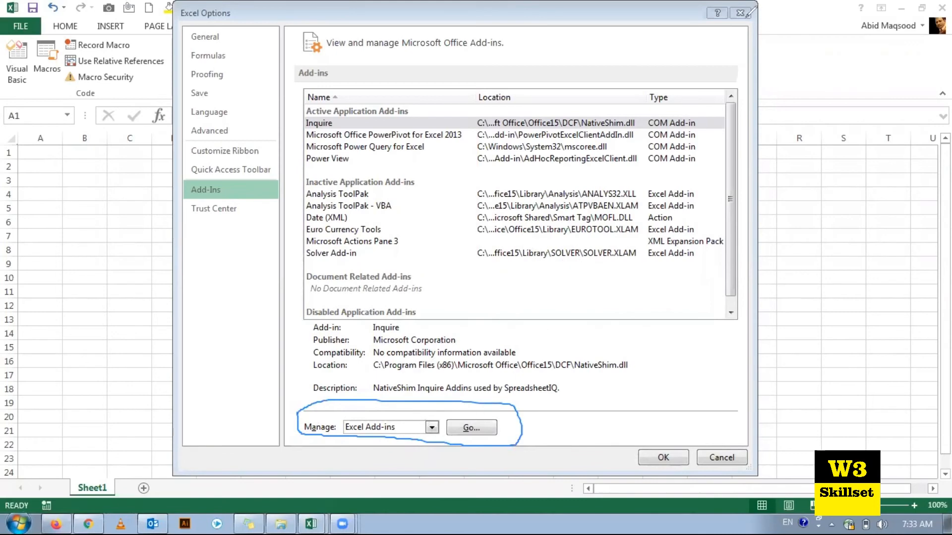
{"action": "left_click", "coordinate": [424, 429]}
{"action": "left_click", "coordinate": [415, 455]}
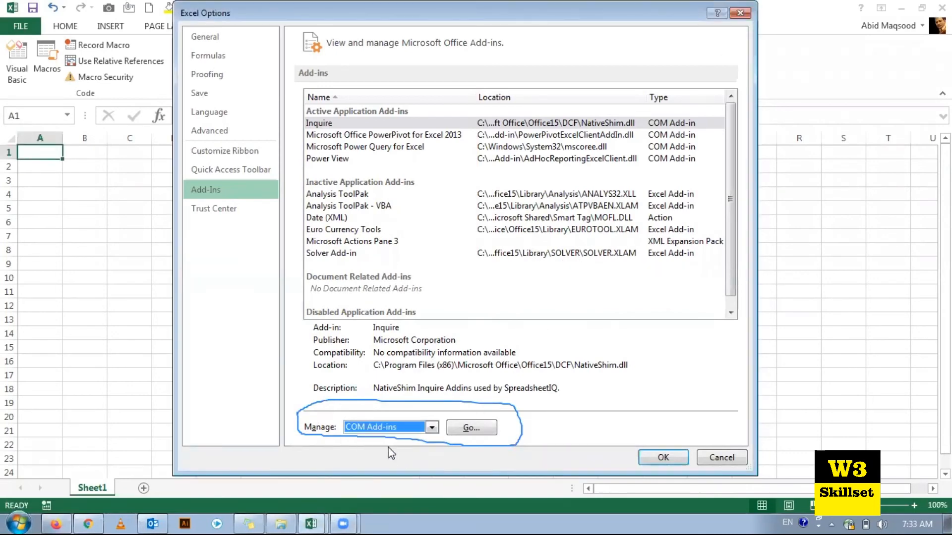
{"action": "left_click", "coordinate": [469, 429]}
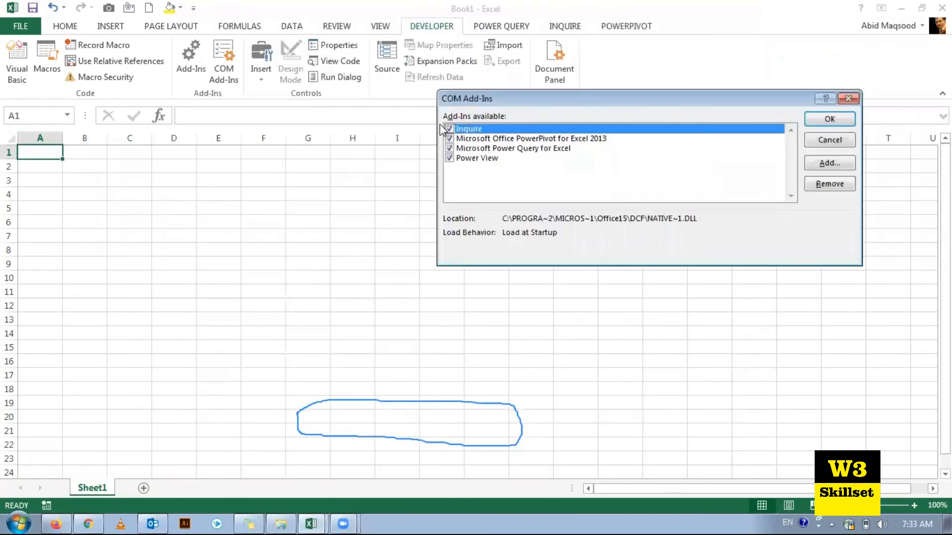
Step: Review the available COM add-ins, leave all four enabled and confirm the dialog
{"action": "left_click", "coordinate": [644, 492]}
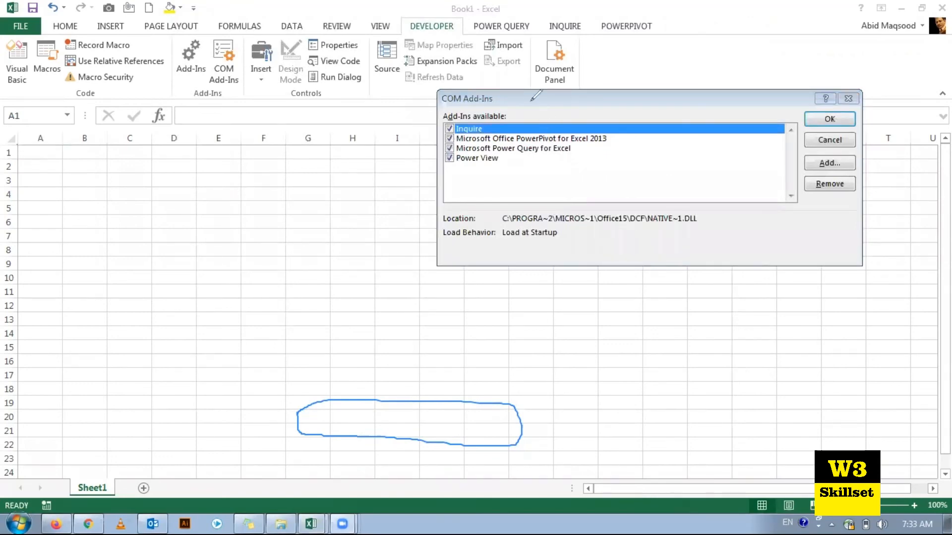
{"action": "left_click", "coordinate": [531, 101]}
{"action": "left_click", "coordinate": [417, 400]}
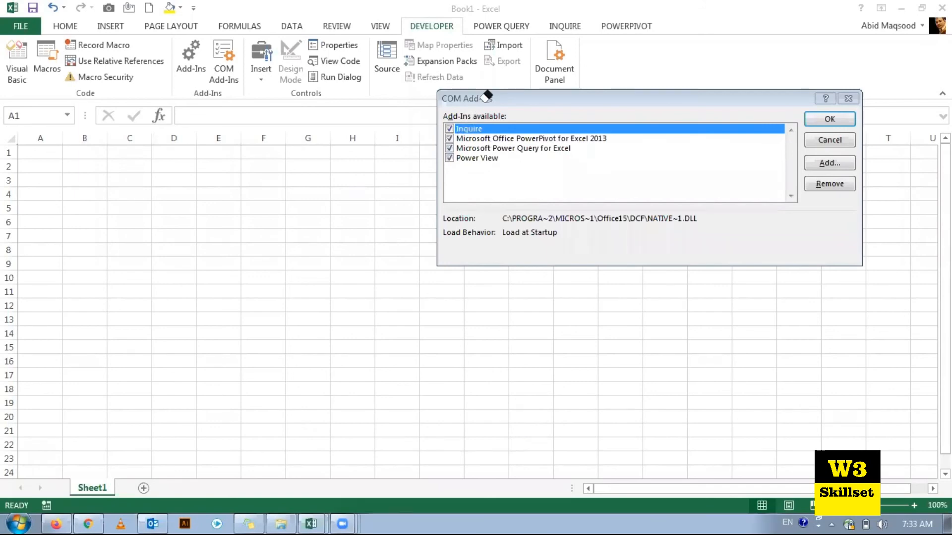
{"action": "left_click", "coordinate": [829, 119]}
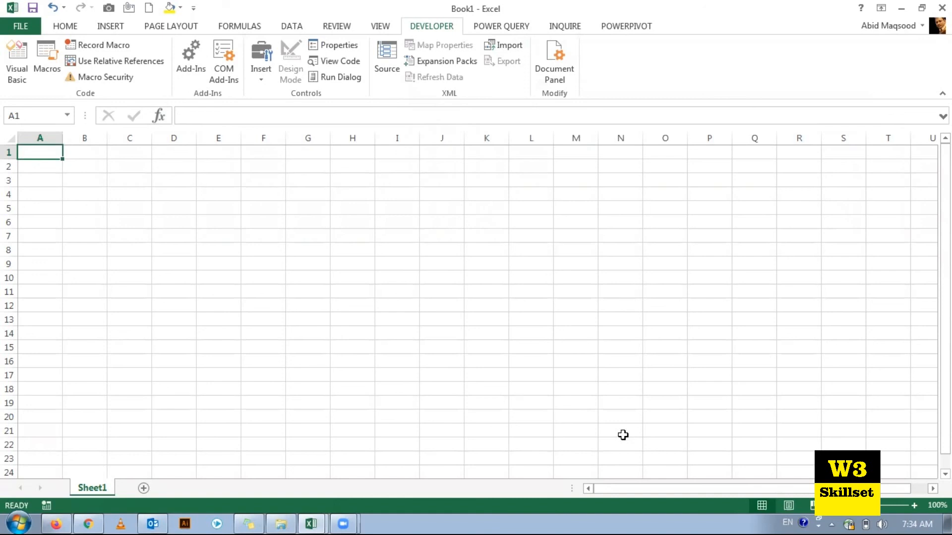
Step: Turn on Extend Selection mode in the worksheet
{"action": "key", "text": "F8"}
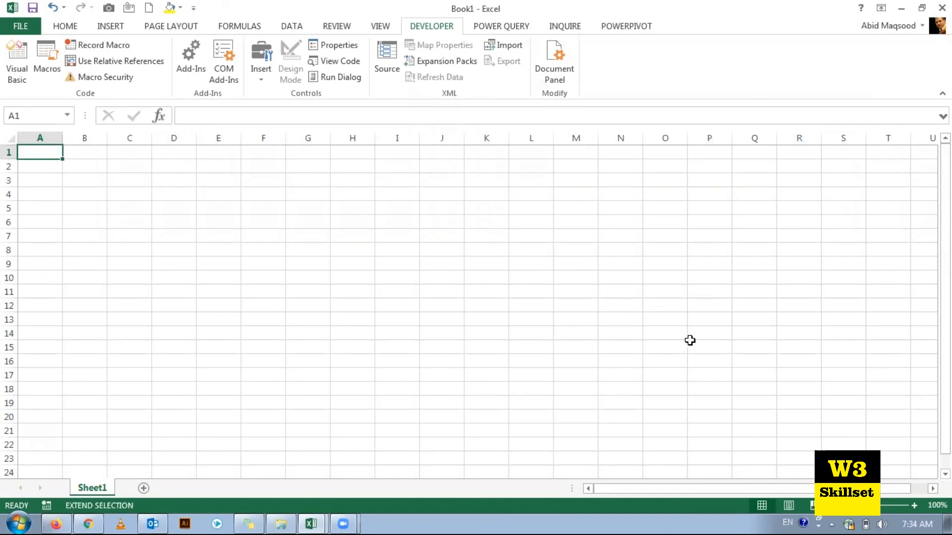